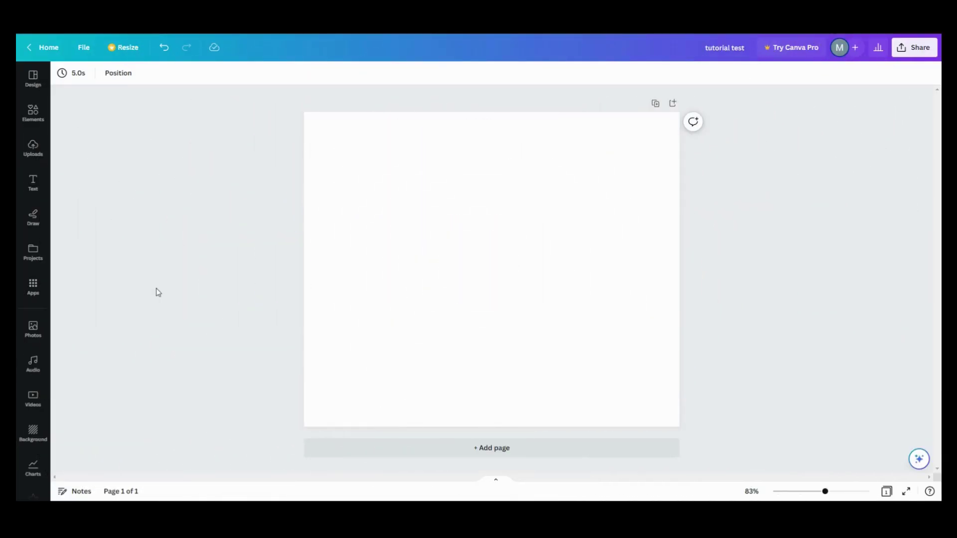
Add the heart outline and the finger-heart hand graphic to the page, and enlarge the heart around the hand
{"action": "left_click", "coordinate": [35, 115]}
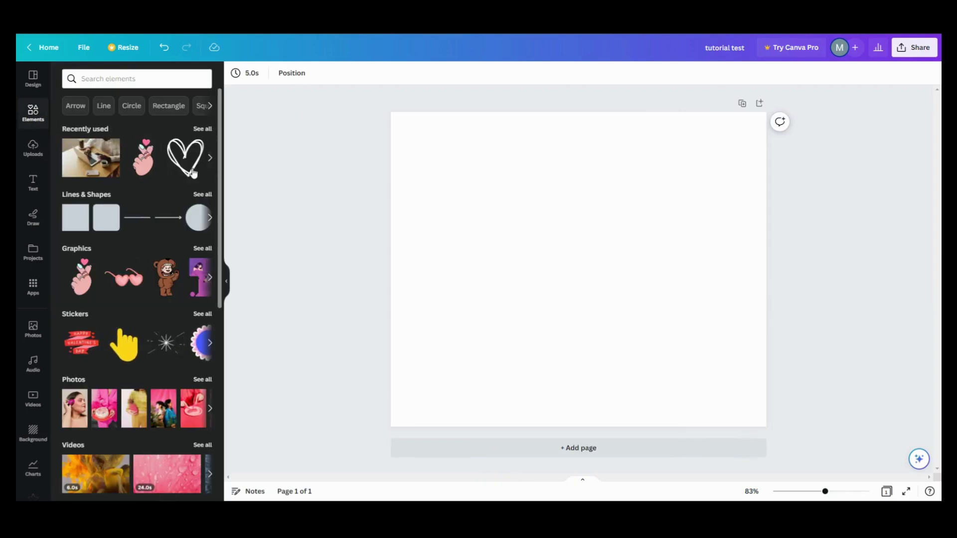
{"action": "left_click", "coordinate": [188, 160]}
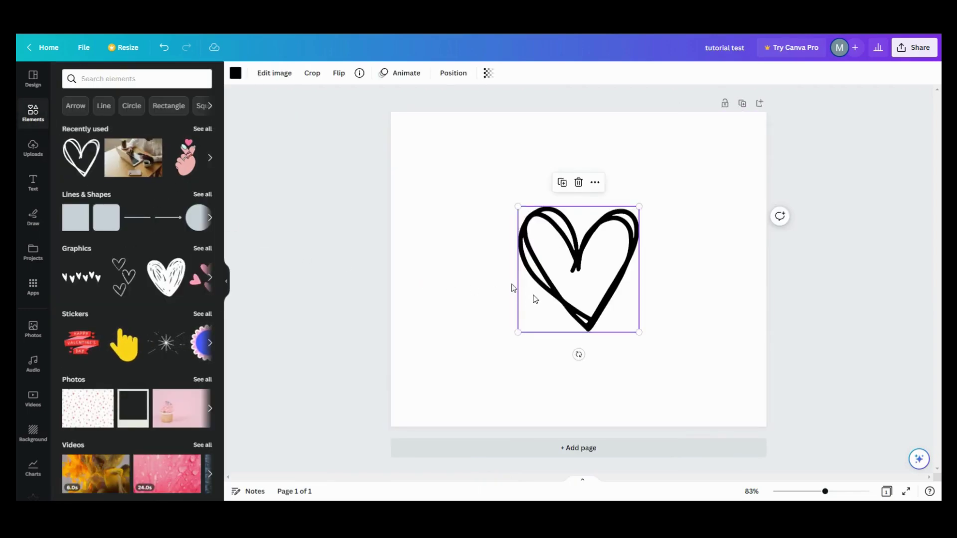
{"action": "left_click", "coordinate": [193, 172]}
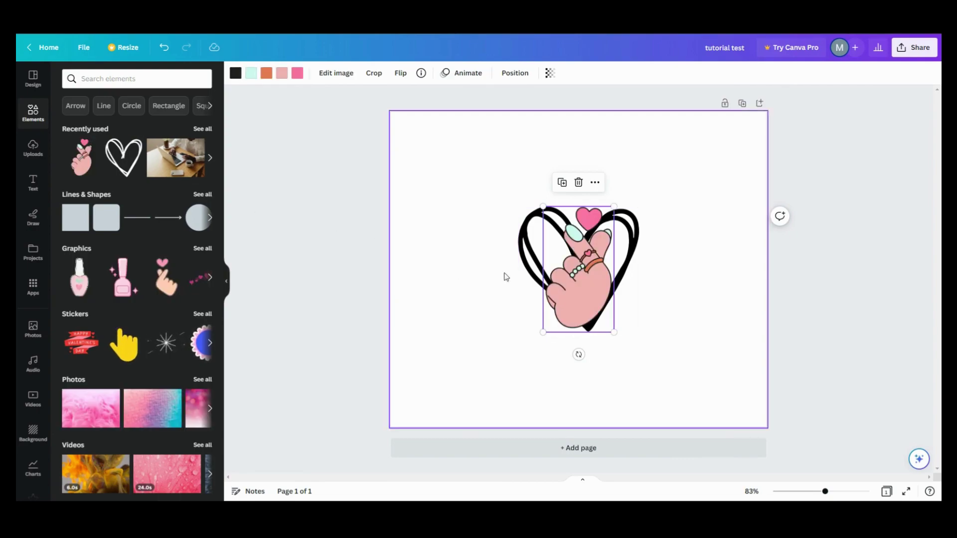
{"action": "left_click_drag", "start_coordinate": [518, 207], "coordinate": [467, 154]}
{"action": "left_click_drag", "start_coordinate": [640, 335], "coordinate": [683, 379]}
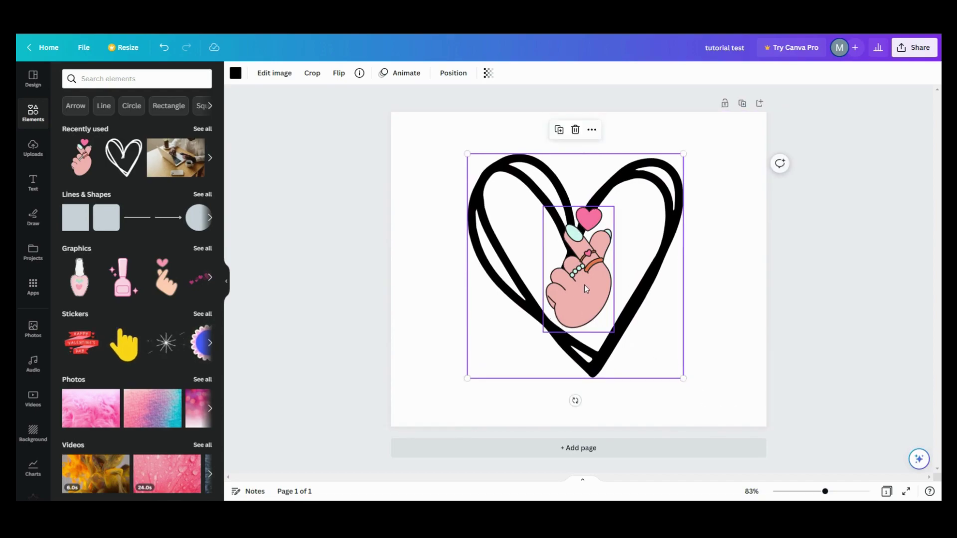
Open the custom animation creator for the selected heart
{"action": "left_click", "coordinate": [407, 75]}
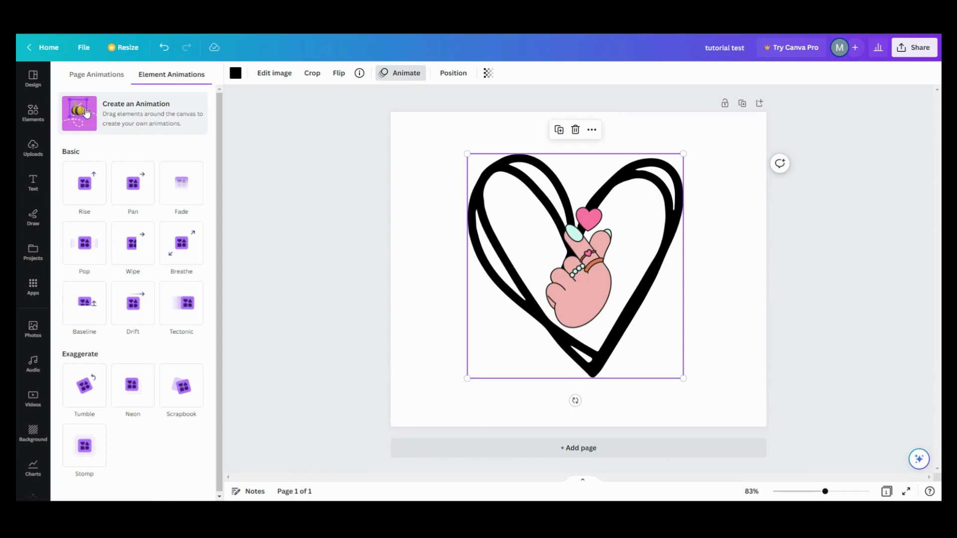
{"action": "left_click", "coordinate": [110, 117]}
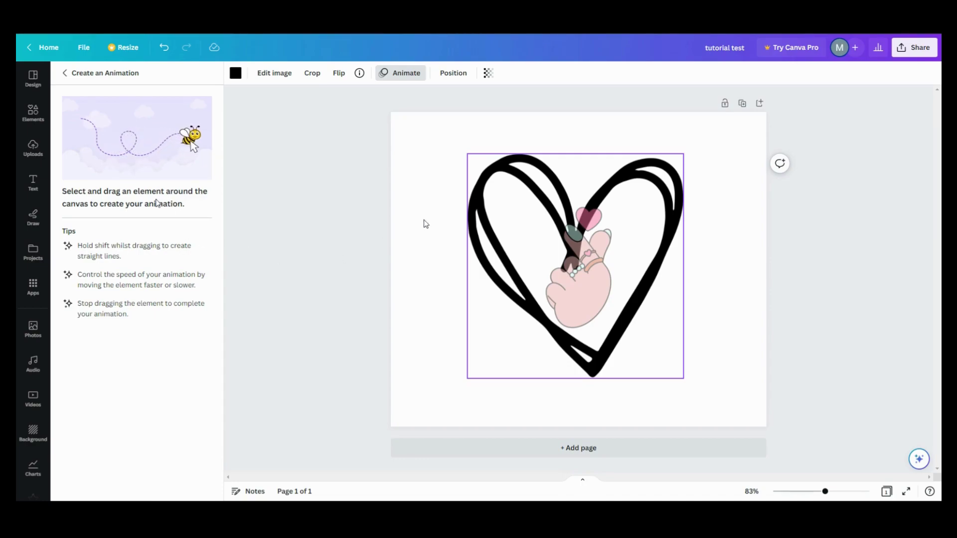
Try a short horizontal motion path on the heart and a straight-segment path on the hand, deleting each path
{"action": "left_click_drag", "start_coordinate": [587, 298], "coordinate": [555, 297]}
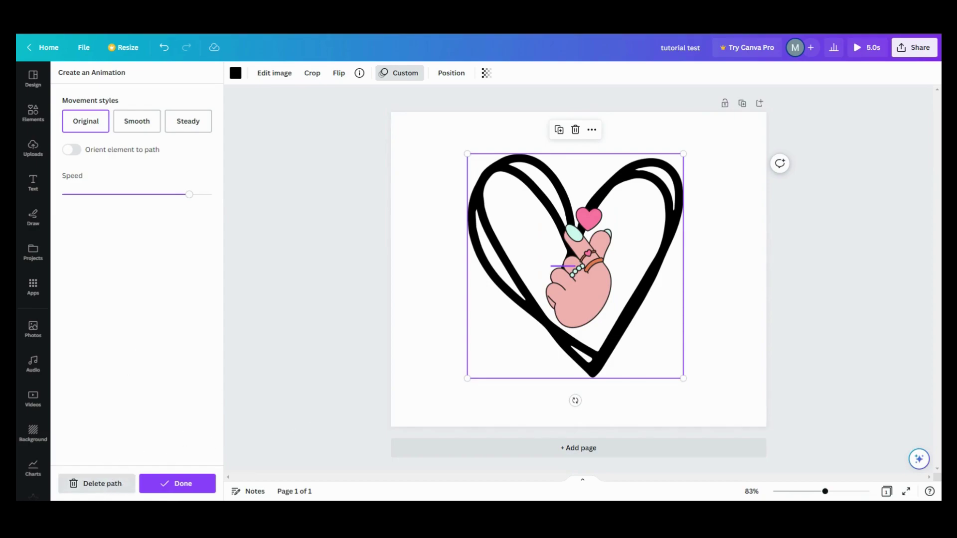
{"action": "left_click", "coordinate": [95, 490]}
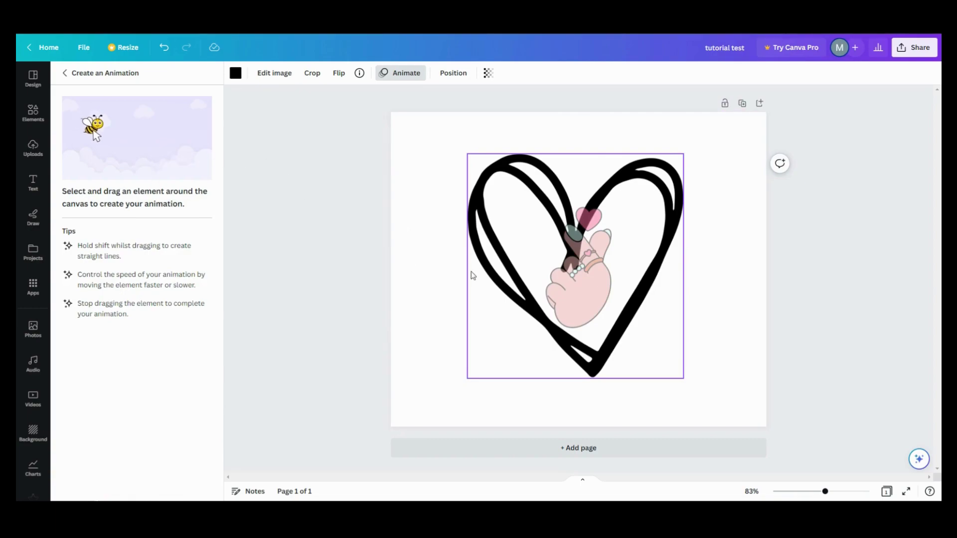
{"action": "left_click", "coordinate": [588, 304]}
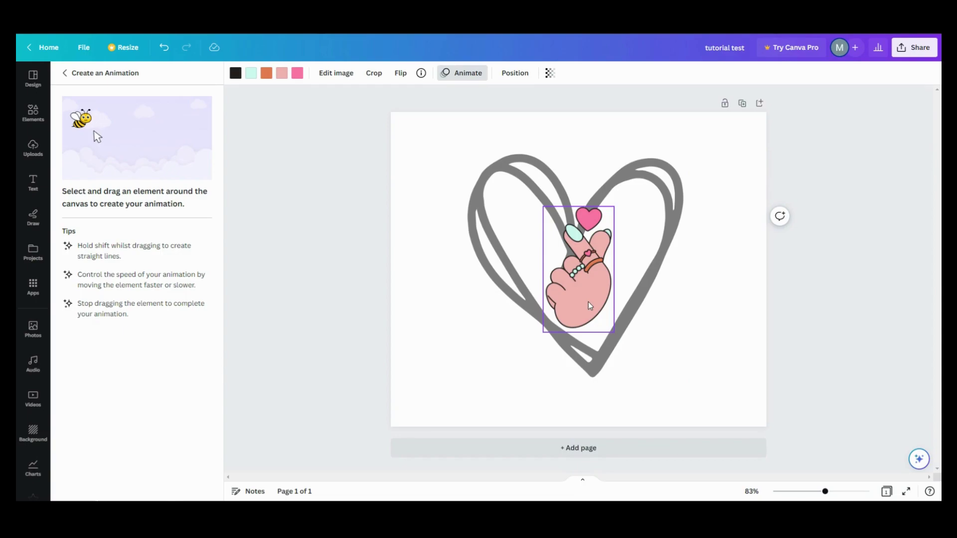
{"action": "mouse_move", "coordinate": [590, 305]}
{"action": "left_mouse_down"}
{"action": "mouse_move", "coordinate": [580, 281]}
{"action": "mouse_move", "coordinate": [544, 279]}
{"action": "mouse_move", "coordinate": [534, 309]}
{"action": "left_mouse_up"}
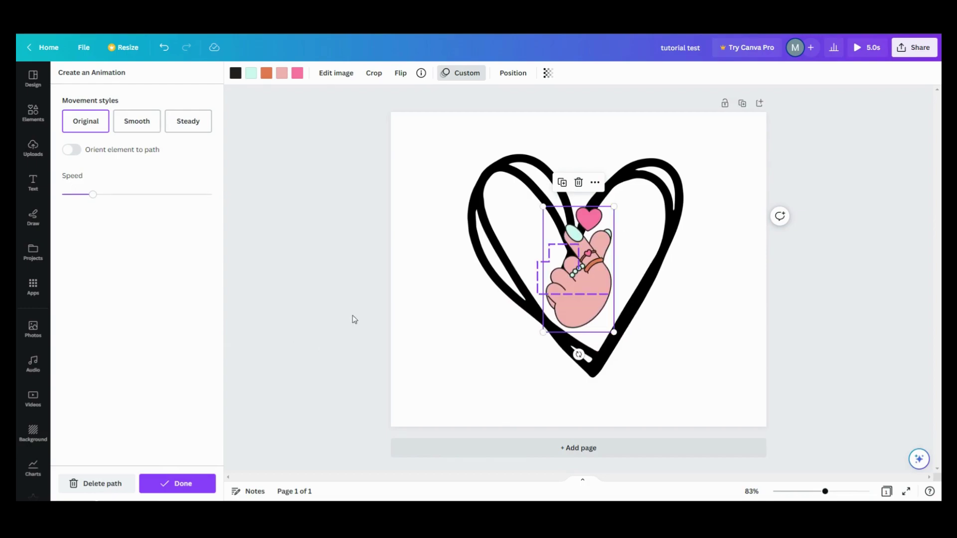
{"action": "left_click", "coordinate": [95, 487]}
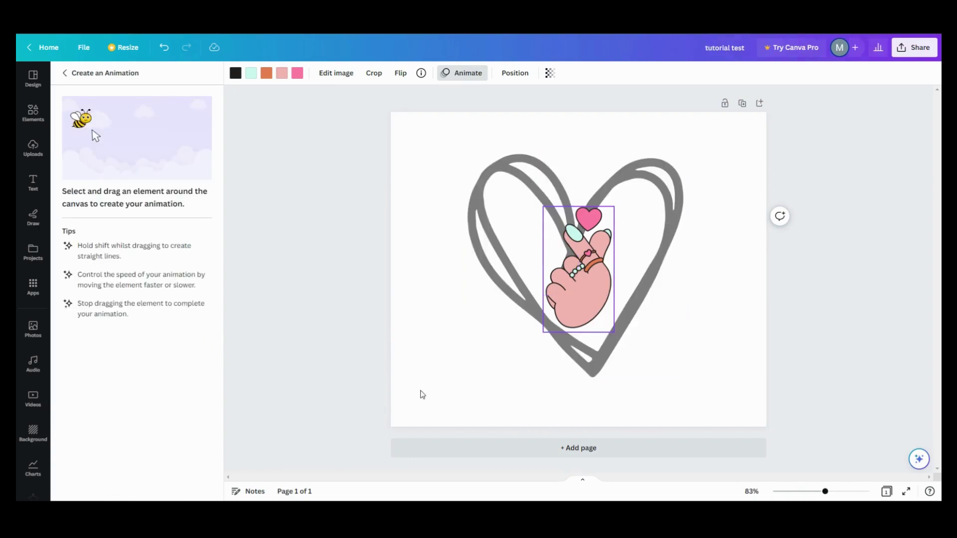
Draw a heart-shaped motion path for the hand, and try the Smooth movement style at a higher speed
{"action": "mouse_move", "coordinate": [581, 299]}
{"action": "left_mouse_down"}
{"action": "mouse_move", "coordinate": [558, 247]}
{"action": "mouse_move", "coordinate": [528, 221]}
{"action": "mouse_move", "coordinate": [508, 223]}
{"action": "mouse_move", "coordinate": [504, 284]}
{"action": "mouse_move", "coordinate": [522, 348]}
{"action": "mouse_move", "coordinate": [600, 406]}
{"action": "mouse_move", "coordinate": [627, 385]}
{"action": "mouse_move", "coordinate": [639, 316]}
{"action": "mouse_move", "coordinate": [680, 267]}
{"action": "mouse_move", "coordinate": [681, 238]}
{"action": "mouse_move", "coordinate": [642, 221]}
{"action": "mouse_move", "coordinate": [626, 226]}
{"action": "mouse_move", "coordinate": [582, 296]}
{"action": "left_mouse_up"}
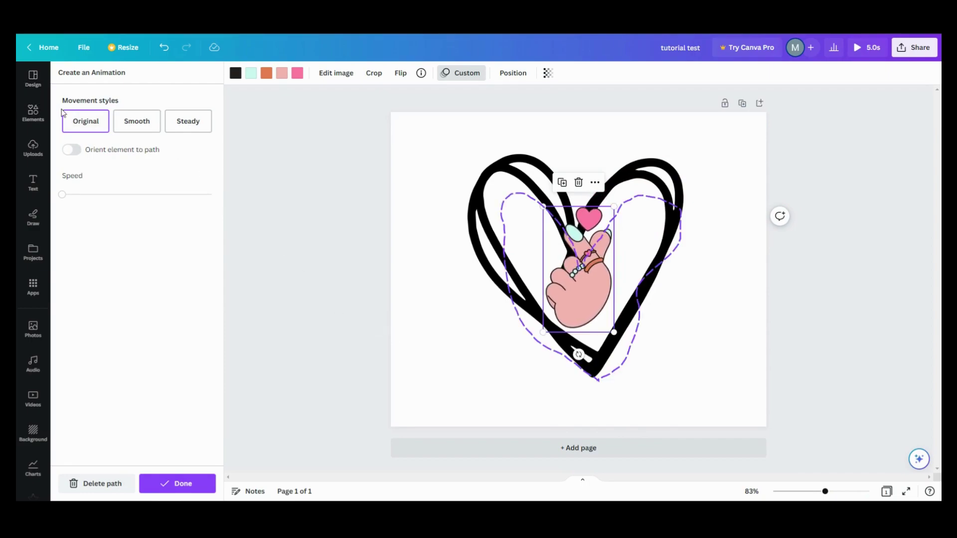
{"action": "left_click", "coordinate": [76, 122]}
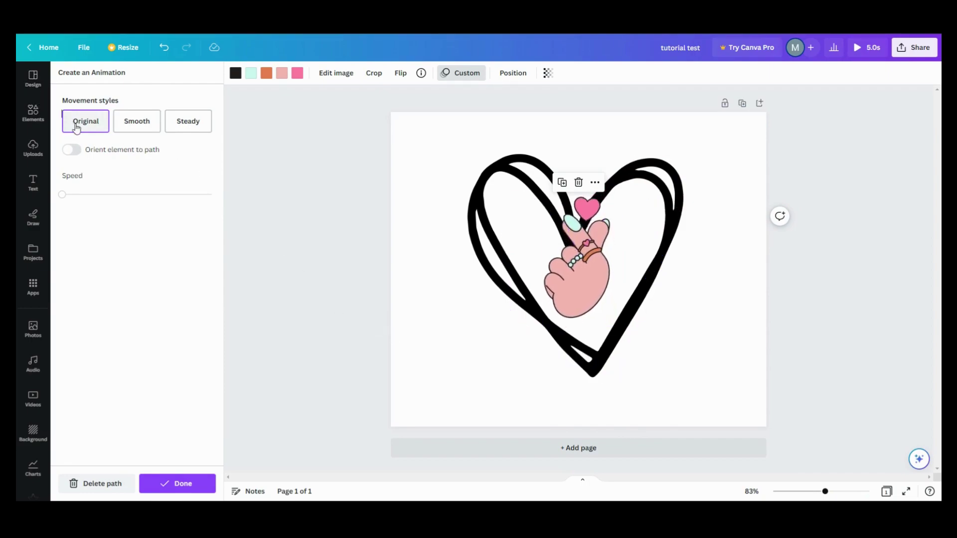
{"action": "left_click", "coordinate": [135, 128]}
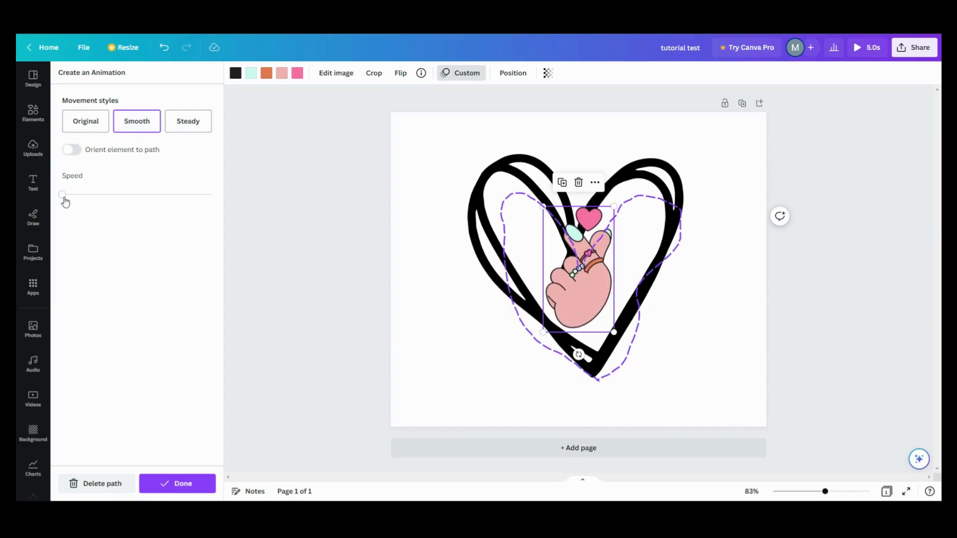
{"action": "left_click_drag", "start_coordinate": [65, 202], "coordinate": [153, 202]}
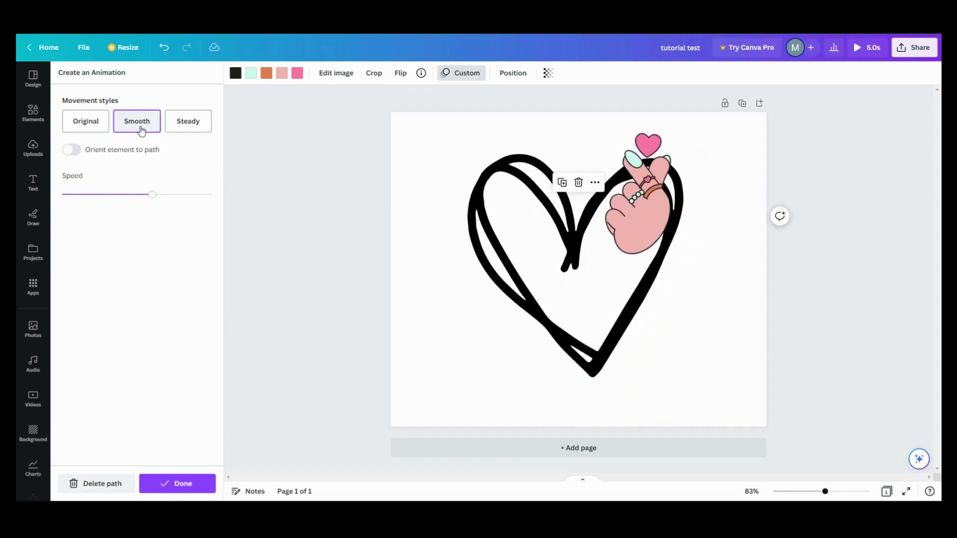
Try the Steady movement style on the hand's path, and delete that path
{"action": "left_click", "coordinate": [188, 122]}
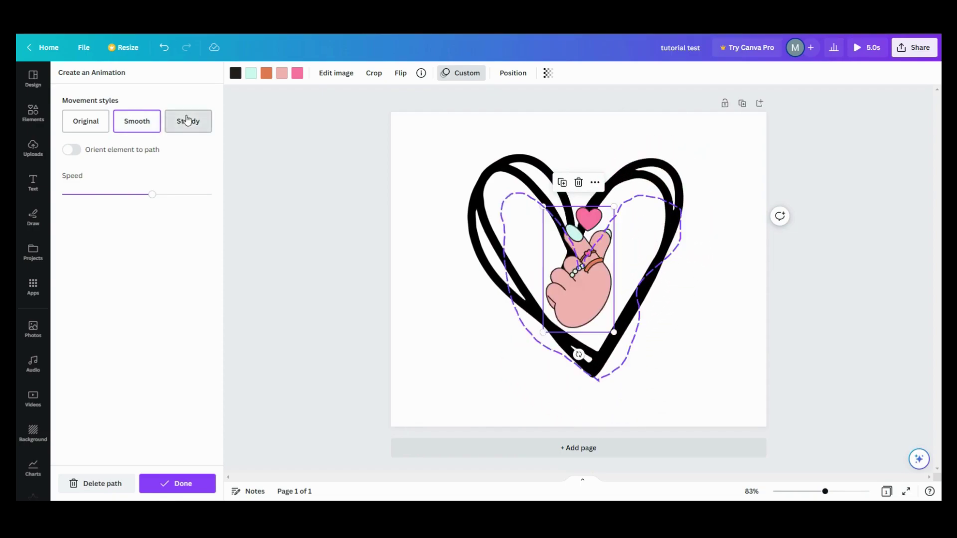
{"action": "left_click", "coordinate": [175, 129]}
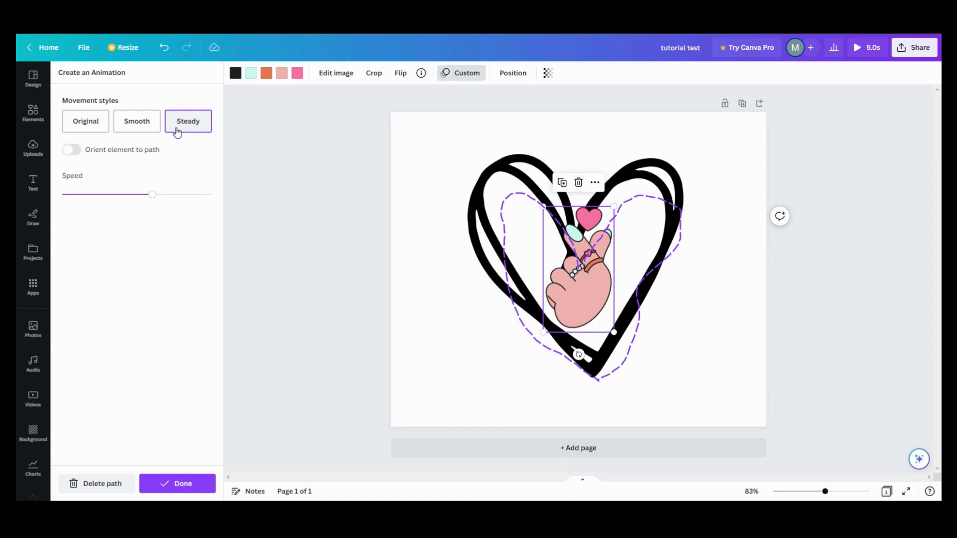
{"action": "left_click", "coordinate": [196, 124]}
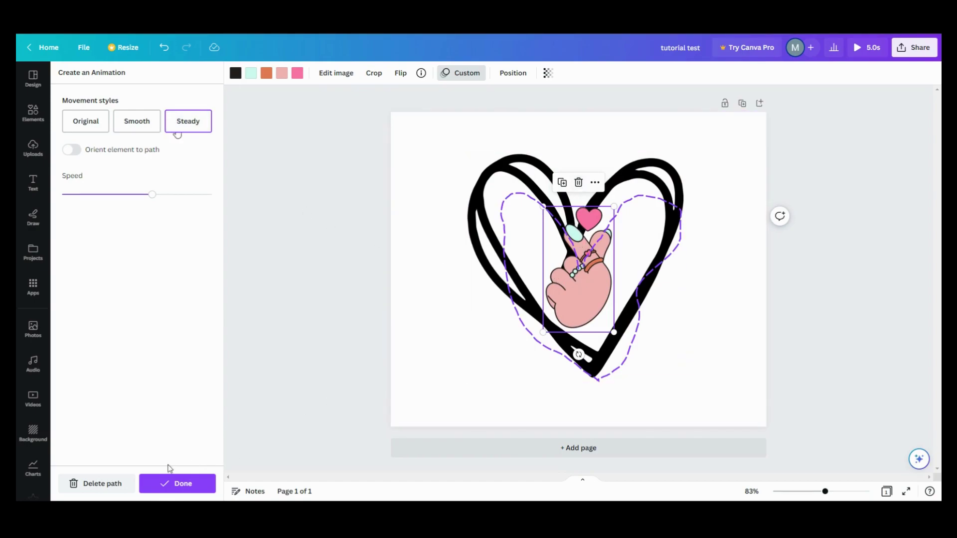
{"action": "left_click", "coordinate": [115, 484]}
Draw a new motion path for the hand following the heart outline, and set its movement style to Steady
{"action": "mouse_move", "coordinate": [584, 287]}
{"action": "left_mouse_down"}
{"action": "mouse_move", "coordinate": [577, 258]}
{"action": "mouse_move", "coordinate": [513, 201]}
{"action": "mouse_move", "coordinate": [499, 222]}
{"action": "mouse_move", "coordinate": [497, 278]}
{"action": "mouse_move", "coordinate": [550, 346]}
{"action": "mouse_move", "coordinate": [603, 382]}
{"action": "mouse_move", "coordinate": [671, 297]}
{"action": "mouse_move", "coordinate": [677, 224]}
{"action": "mouse_move", "coordinate": [636, 220]}
{"action": "mouse_move", "coordinate": [574, 271]}
{"action": "left_mouse_up"}
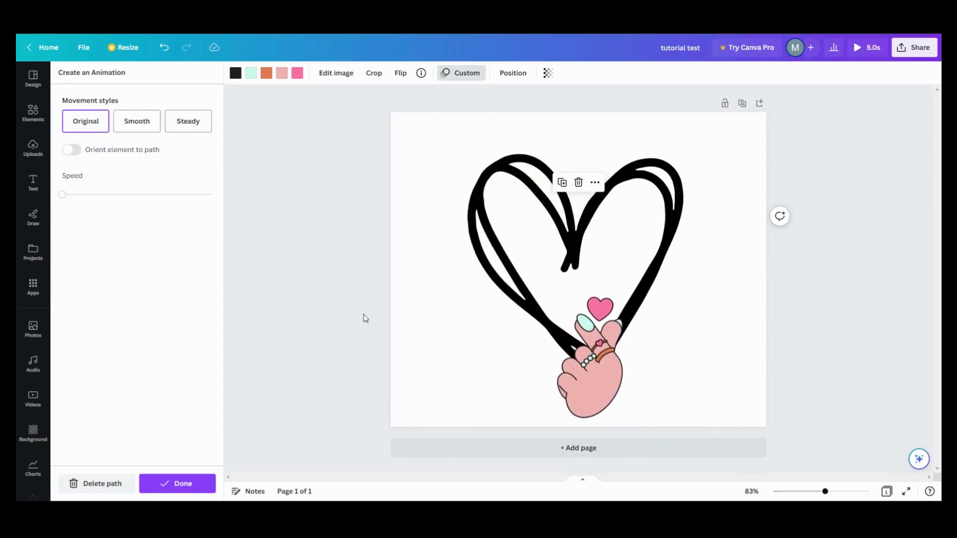
{"action": "left_click", "coordinate": [201, 133]}
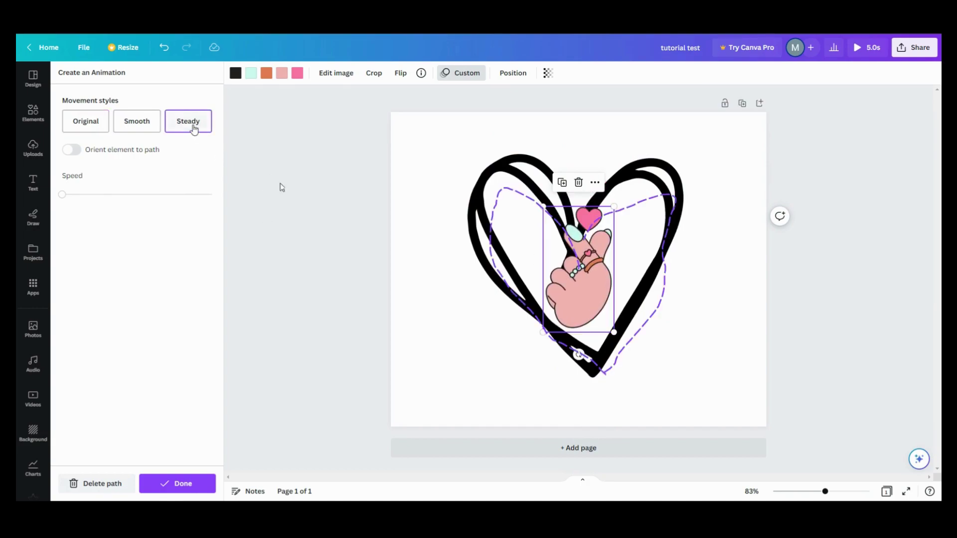
{"action": "left_click", "coordinate": [413, 235]}
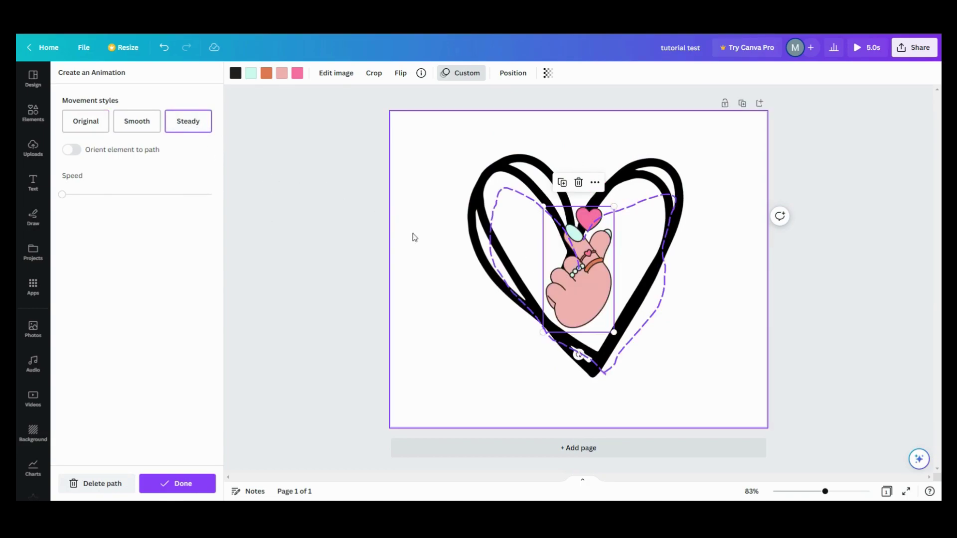
Reopen the hand's custom animation path settings, and preview the Steady movement style
{"action": "left_click", "coordinate": [264, 74]}
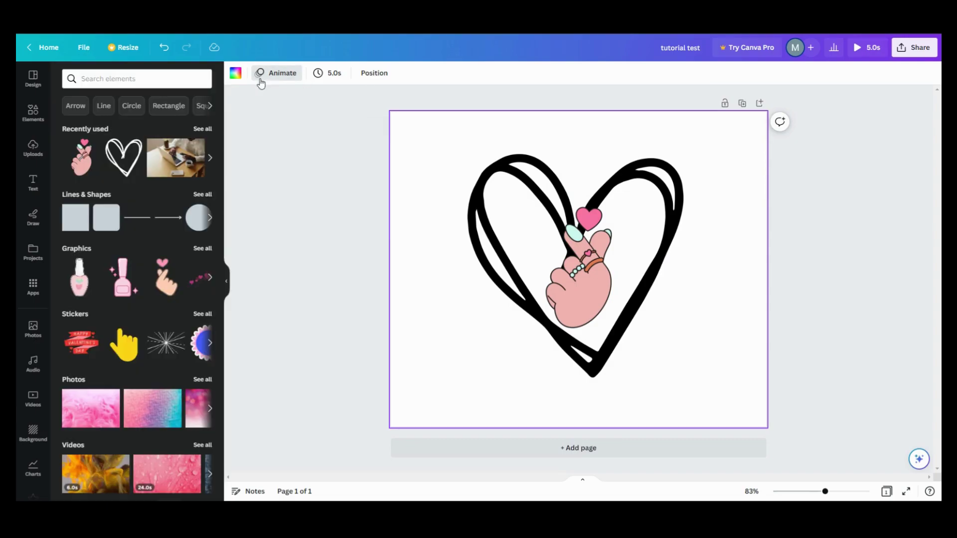
{"action": "left_click", "coordinate": [279, 74]}
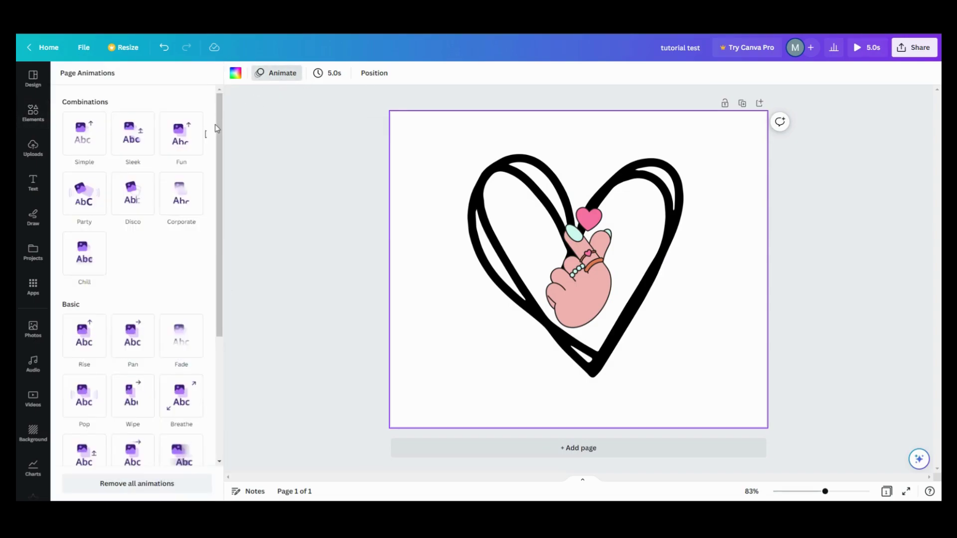
{"action": "left_click", "coordinate": [554, 249]}
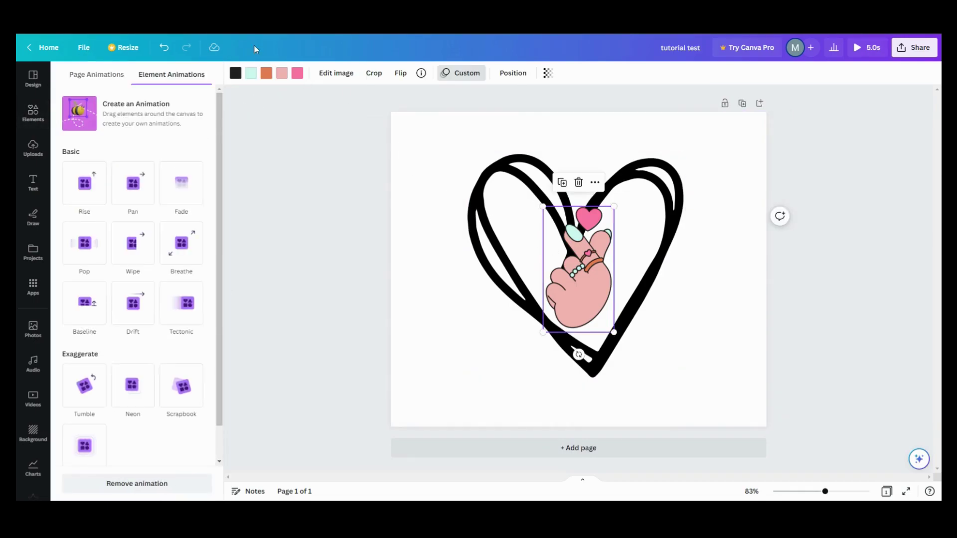
{"action": "left_click", "coordinate": [142, 107]}
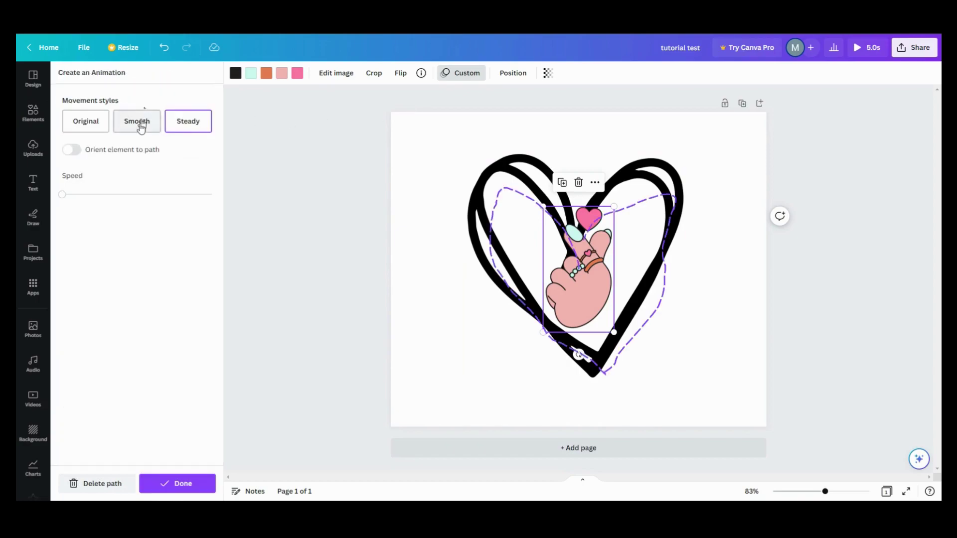
{"action": "left_click", "coordinate": [203, 127]}
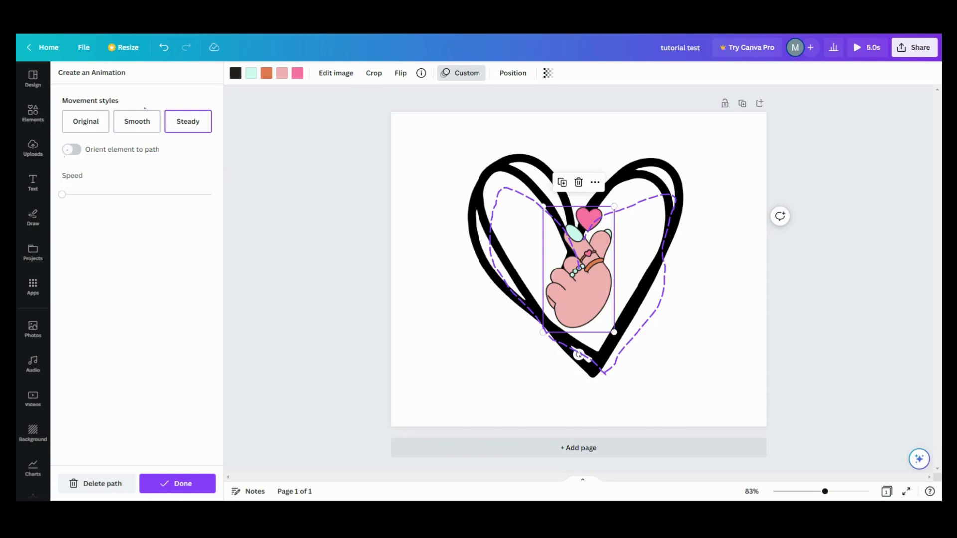
Turn on Orient element to path, rotate the hand counterclockwise, and shift it slightly up and left with its path
{"action": "left_click", "coordinate": [71, 150]}
{"action": "left_click_drag", "start_coordinate": [578, 355], "coordinate": [634, 344]}
{"action": "left_click_drag", "start_coordinate": [637, 342], "coordinate": [638, 343]}
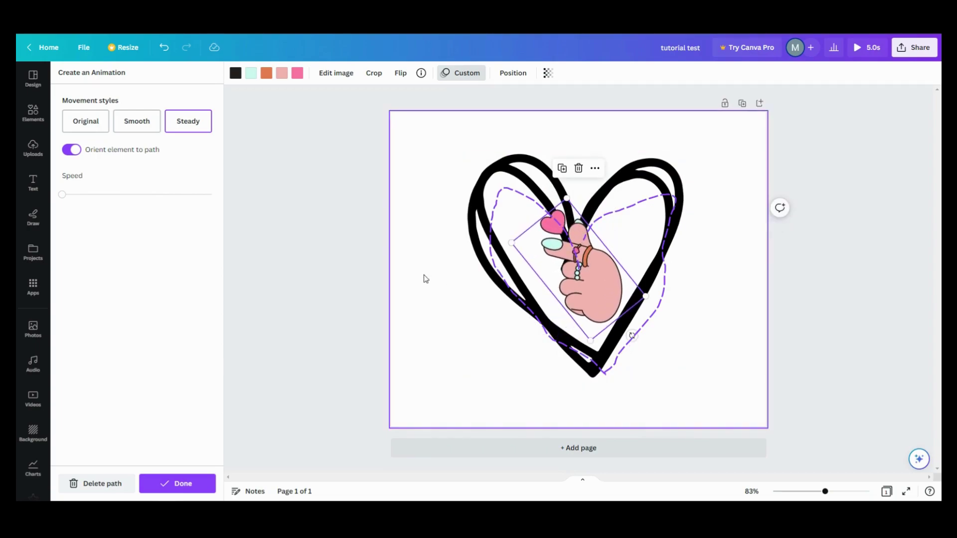
{"action": "mouse_move", "coordinate": [567, 271]}
{"action": "left_mouse_down"}
{"action": "mouse_move", "coordinate": [577, 275]}
{"action": "mouse_move", "coordinate": [562, 262]}
{"action": "left_mouse_up"}
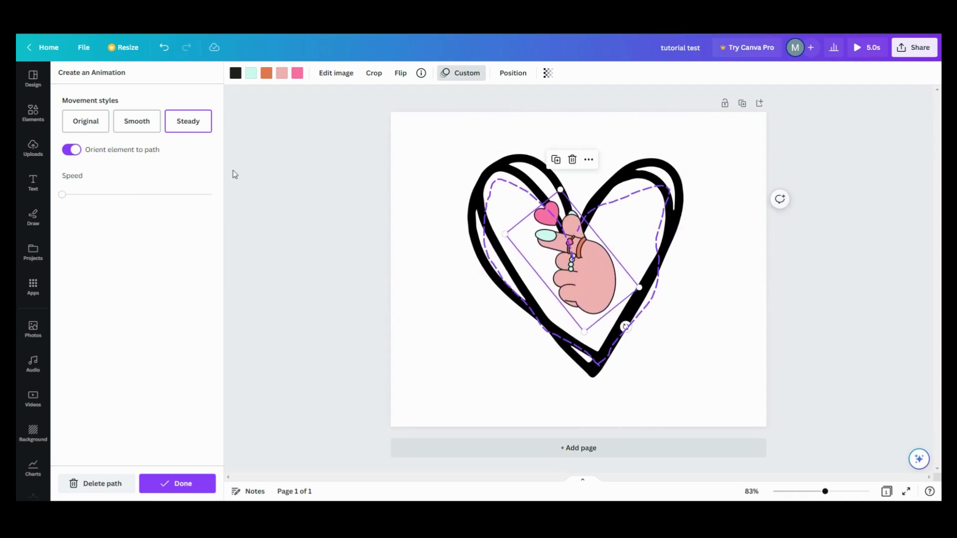
Raise the speed of the hand's path animation to about the middle of its range
{"action": "left_click_drag", "start_coordinate": [62, 195], "coordinate": [136, 194]}
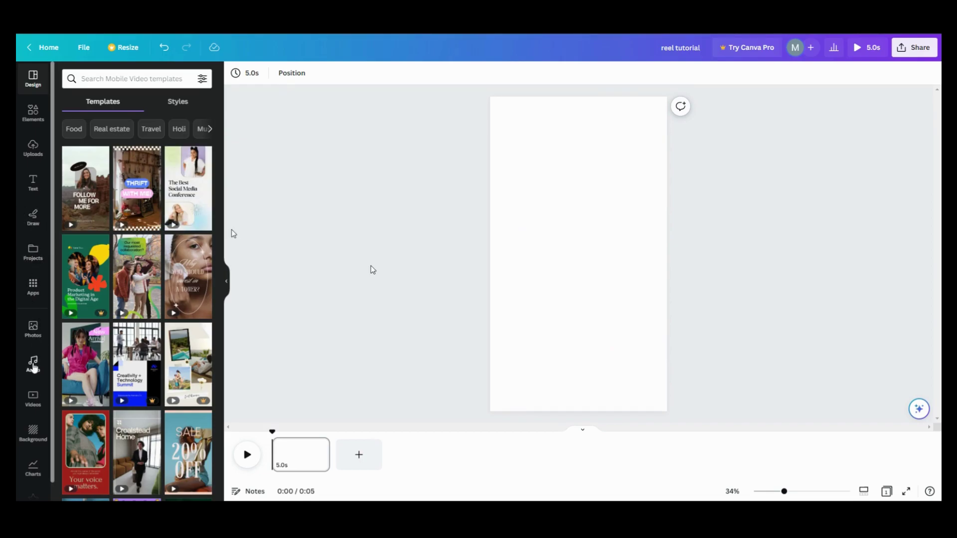
Add the photo of the woman gesturing at a laptop, enlarge it well beyond the page width, and align its left edge with the page
{"action": "left_click", "coordinate": [28, 335]}
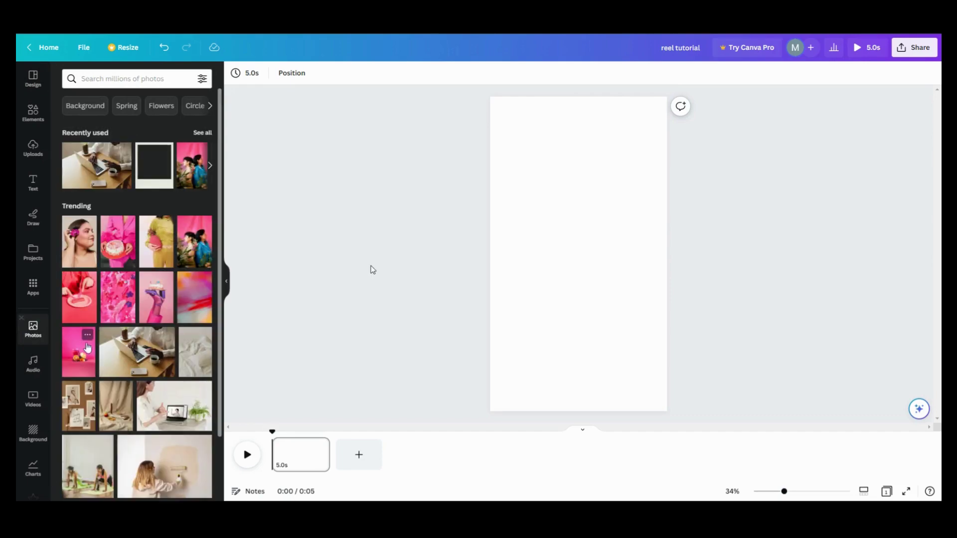
{"action": "scroll", "coordinate": [89, 347], "scroll_direction": "down", "scroll_amount": 2}
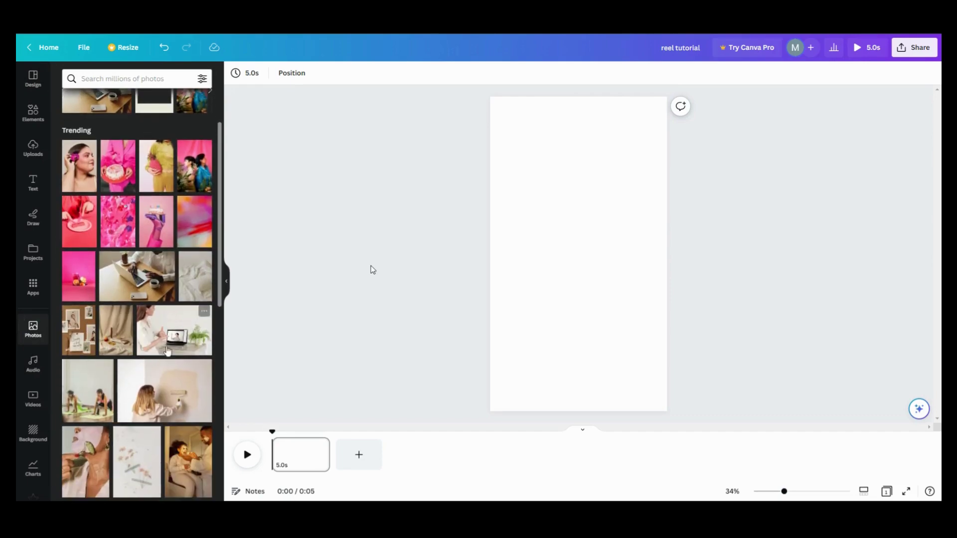
{"action": "left_click", "coordinate": [169, 343]}
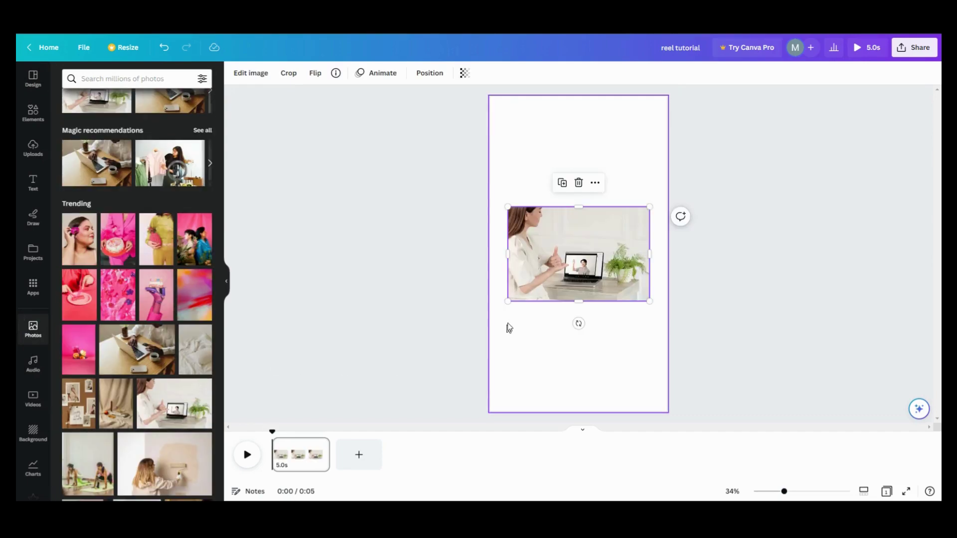
{"action": "left_click_drag", "start_coordinate": [508, 302], "coordinate": [439, 348]}
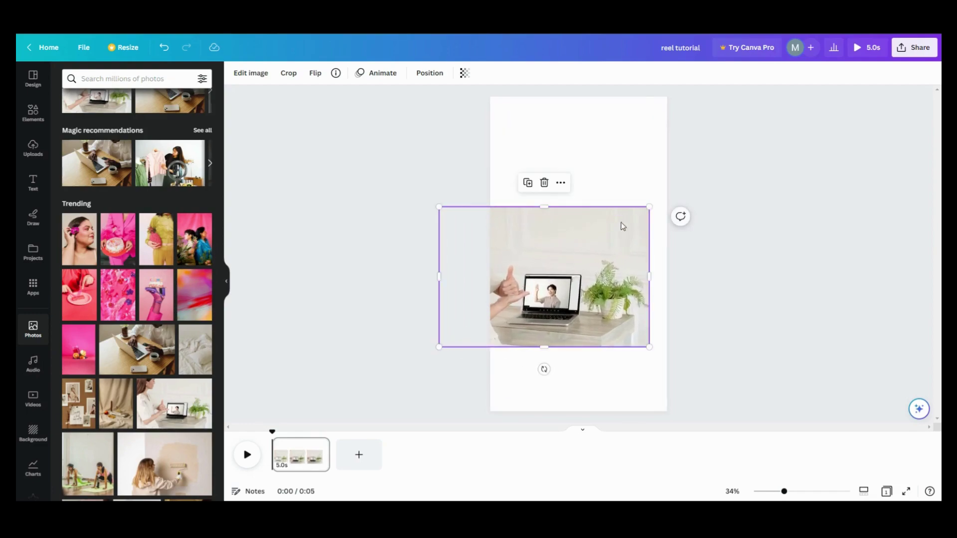
{"action": "left_click_drag", "start_coordinate": [651, 207], "coordinate": [809, 146]}
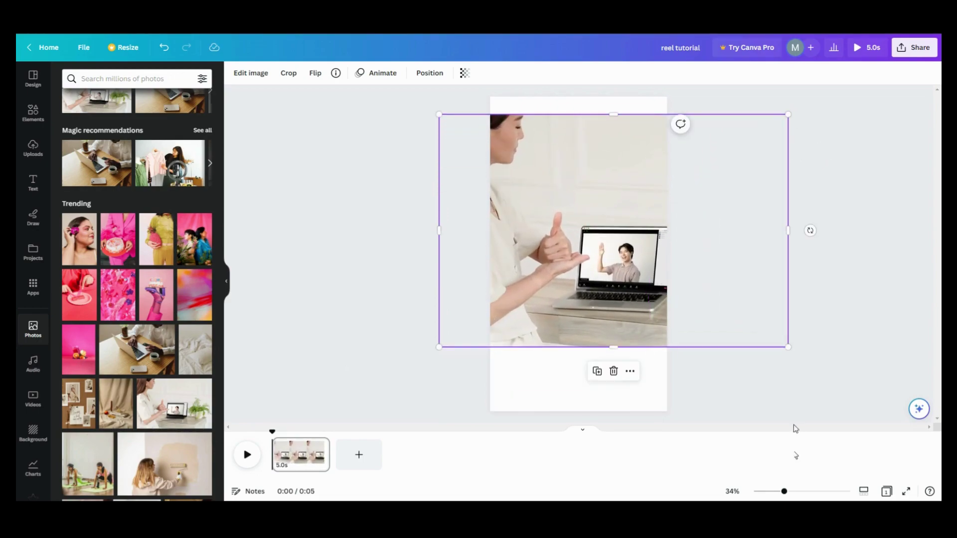
{"action": "left_click_drag", "start_coordinate": [787, 346], "coordinate": [832, 420]}
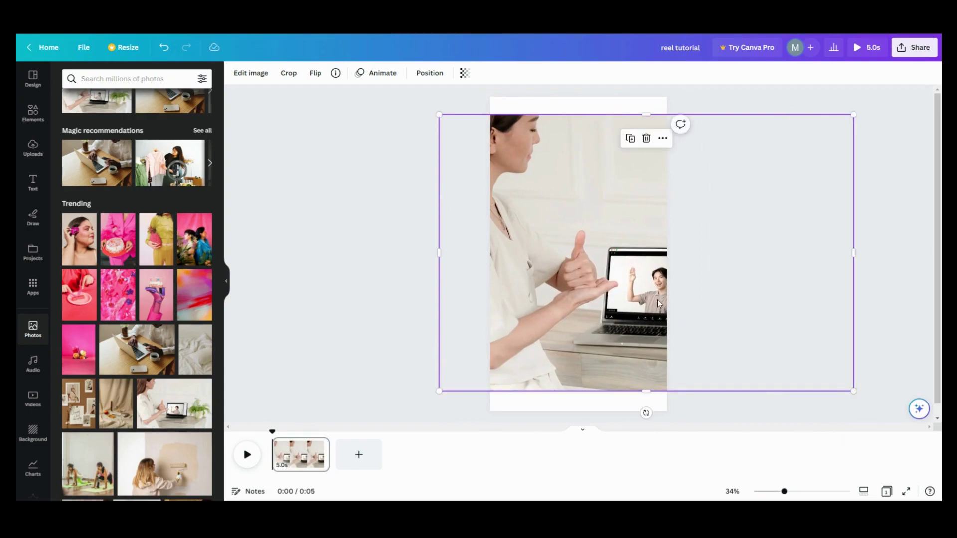
{"action": "left_click_drag", "start_coordinate": [516, 262], "coordinate": [566, 268]}
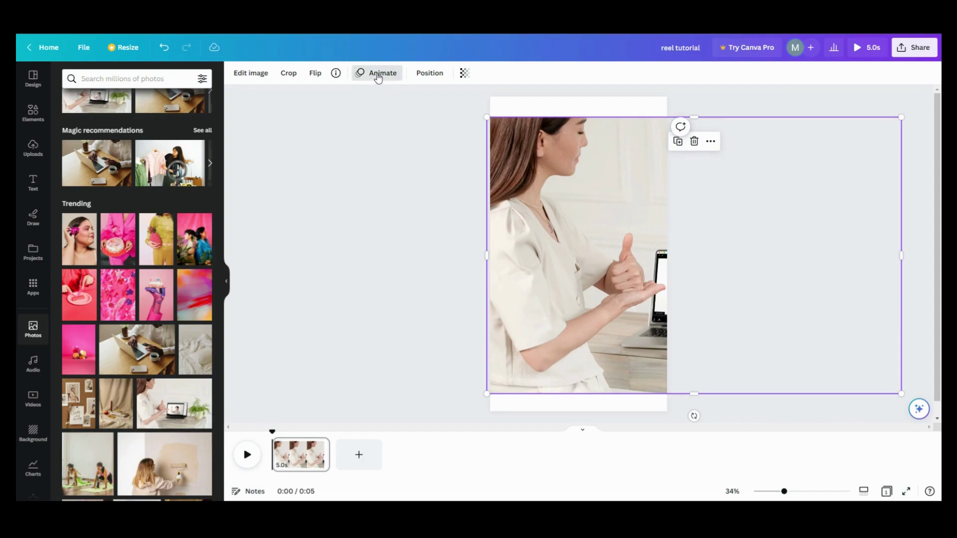
Create a custom animation that moves the laptop photo straight left across the page, with the Smooth movement style
{"action": "left_click", "coordinate": [377, 73]}
{"action": "left_click", "coordinate": [128, 121]}
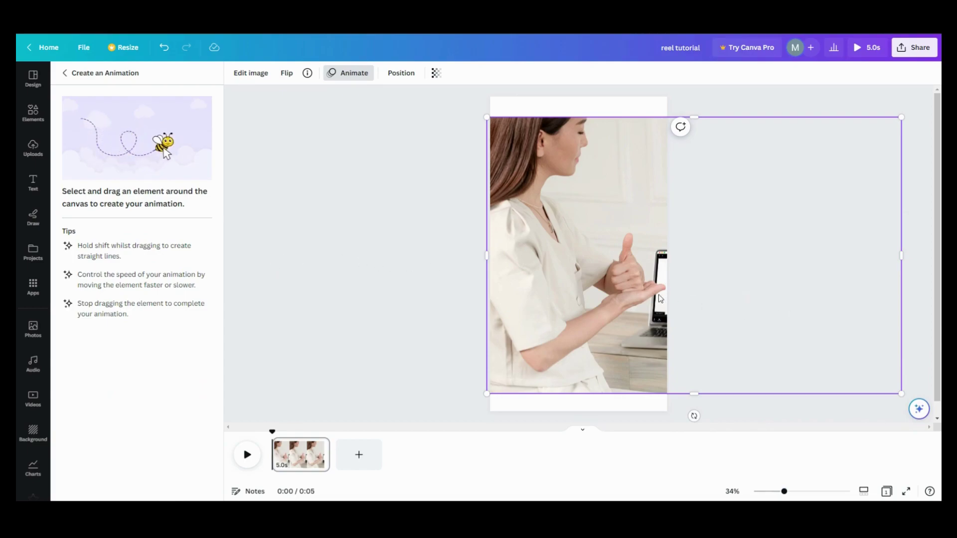
{"action": "mouse_move", "coordinate": [640, 275]}
{"action": "left_mouse_down"}
{"action": "mouse_move", "coordinate": [474, 258]}
{"action": "mouse_move", "coordinate": [196, 276]}
{"action": "mouse_move", "coordinate": [213, 285]}
{"action": "left_mouse_up"}
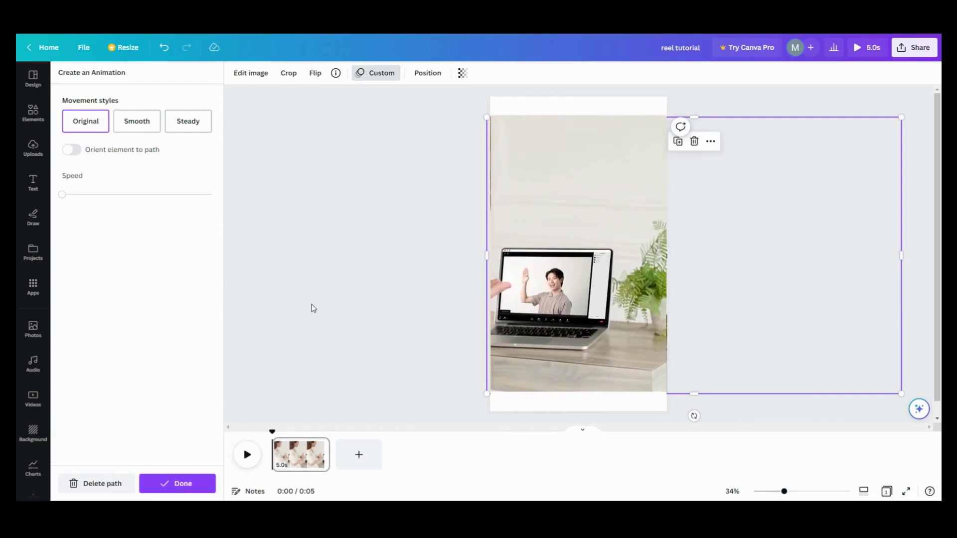
{"action": "left_click", "coordinate": [124, 132]}
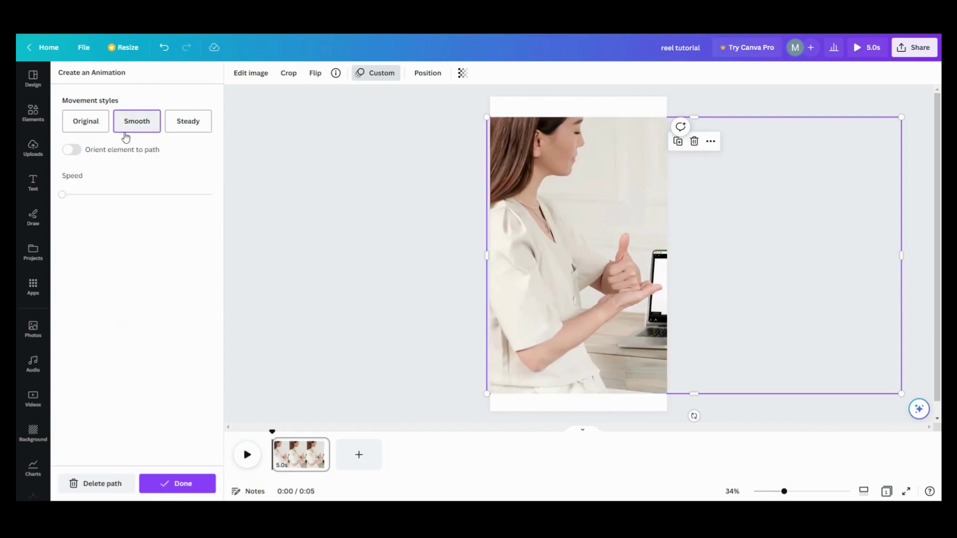
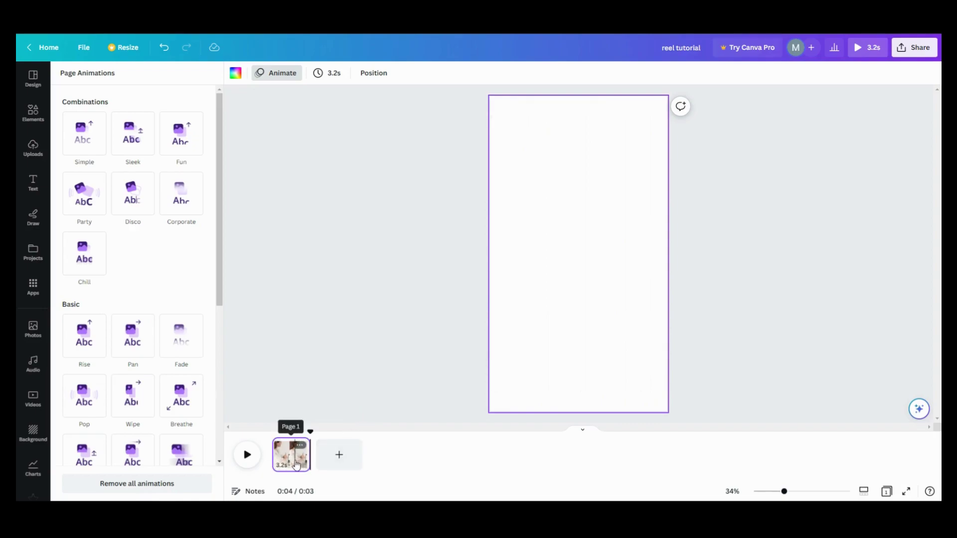
Split the page at about 2.4 seconds, where the moving photo's right edge has entered the page
{"action": "left_click", "coordinate": [299, 464]}
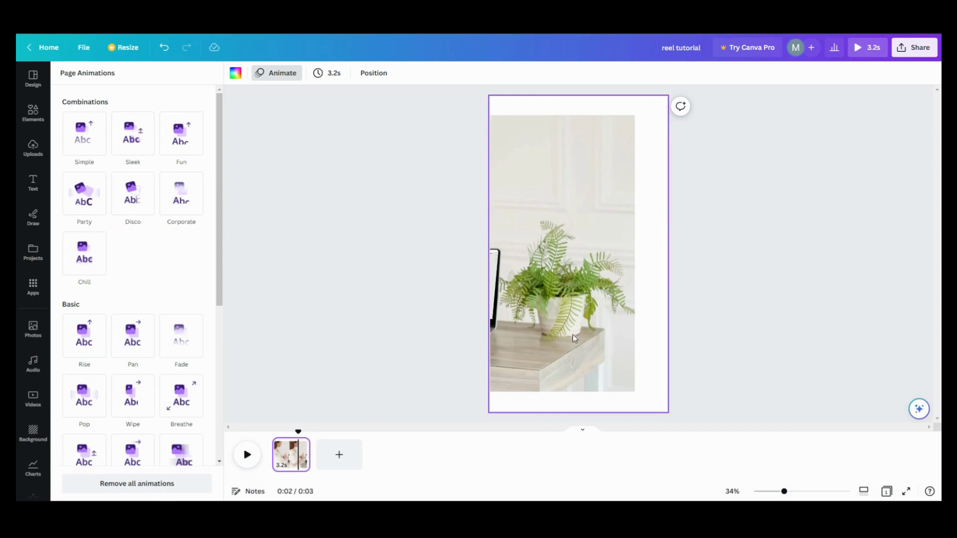
{"action": "left_click", "coordinate": [553, 296]}
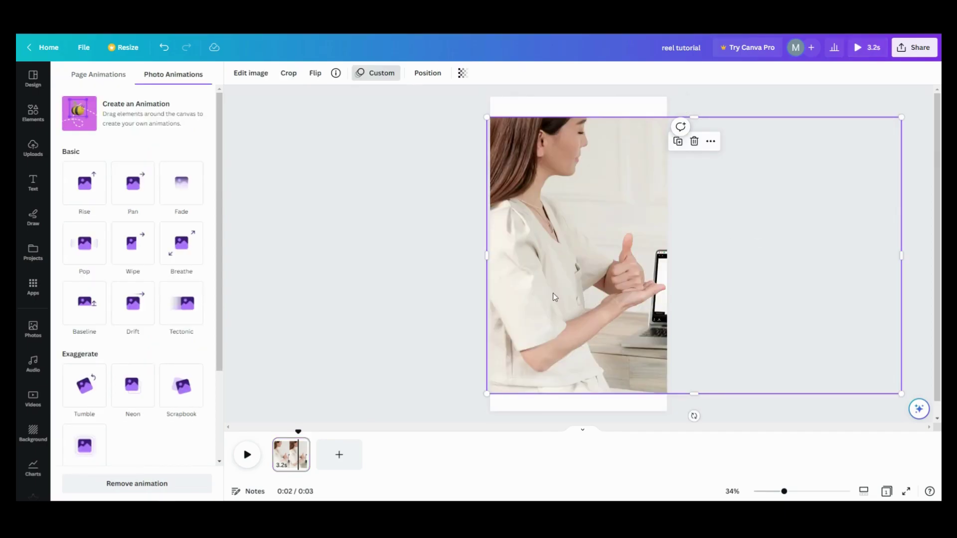
{"action": "mouse_move", "coordinate": [308, 463]}
{"action": "left_click", "coordinate": [300, 471]}
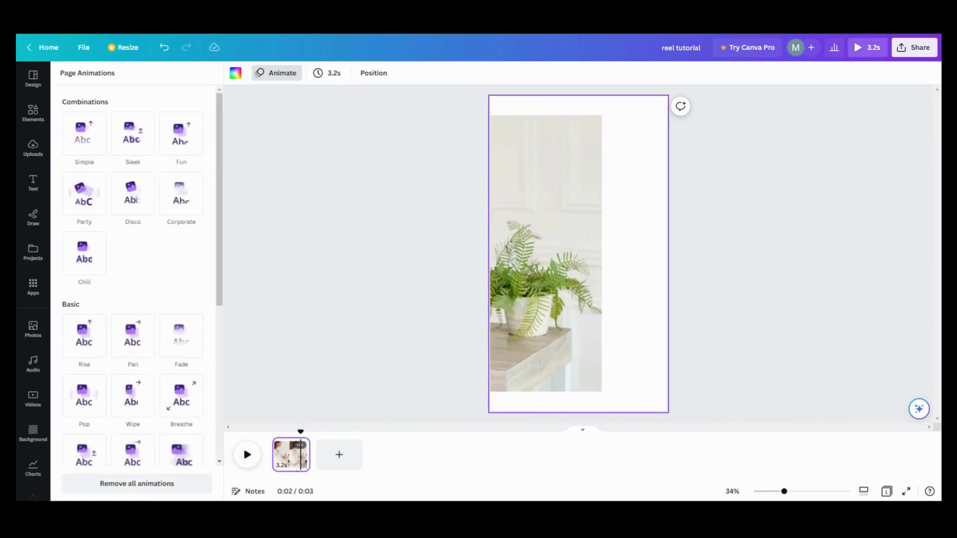
{"action": "right_click", "coordinate": [300, 465]}
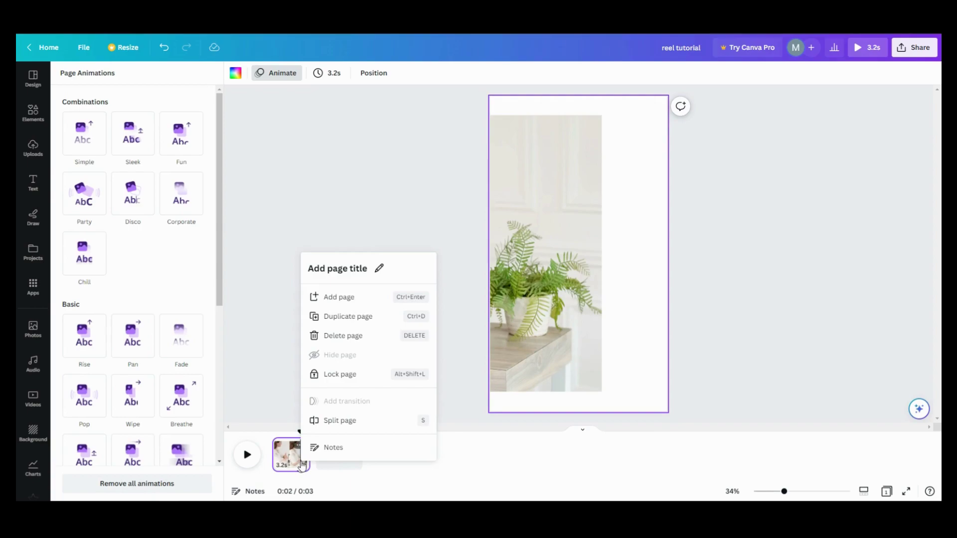
{"action": "left_click", "coordinate": [321, 422]}
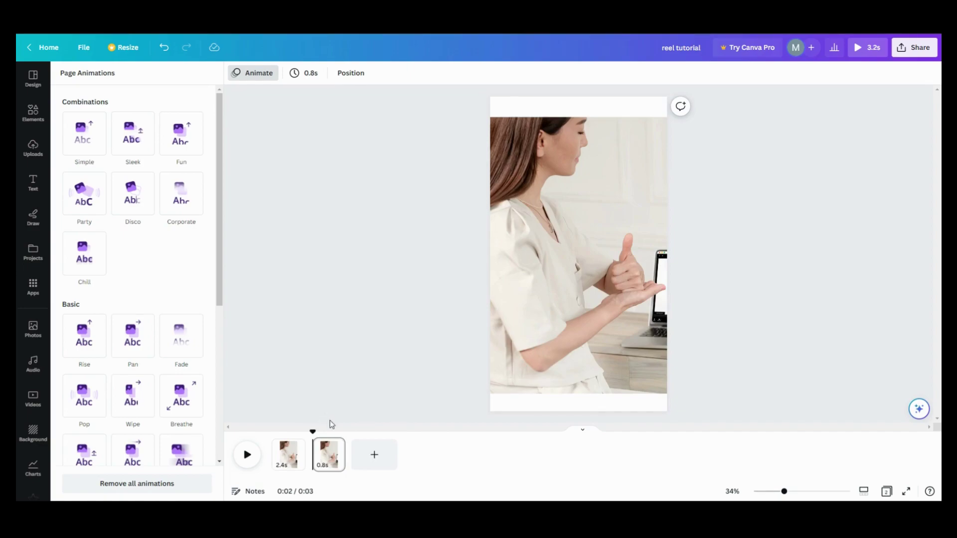
Check the animated photo on both split pages at different points in time, and play back the reel
{"action": "left_click", "coordinate": [328, 453]}
{"action": "left_click", "coordinate": [328, 453]}
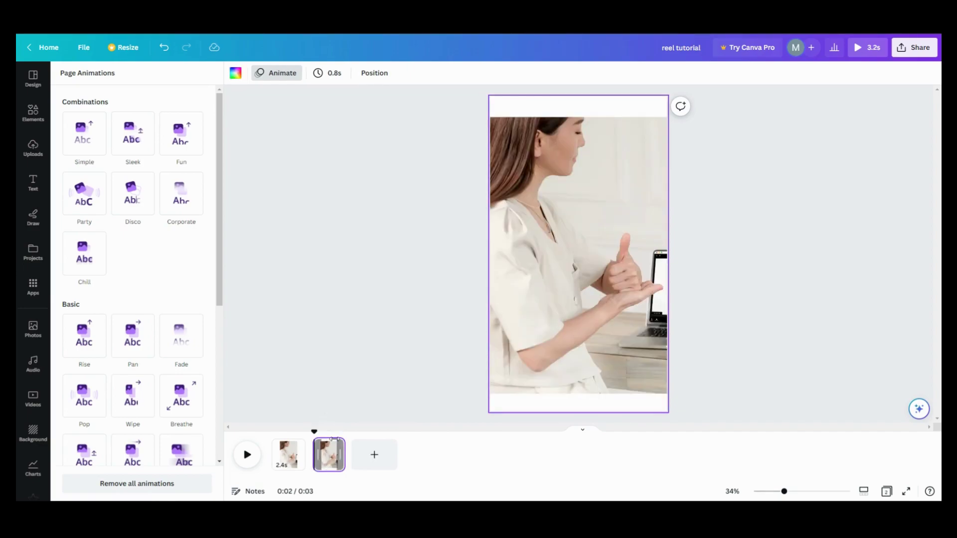
{"action": "left_click", "coordinate": [554, 282]}
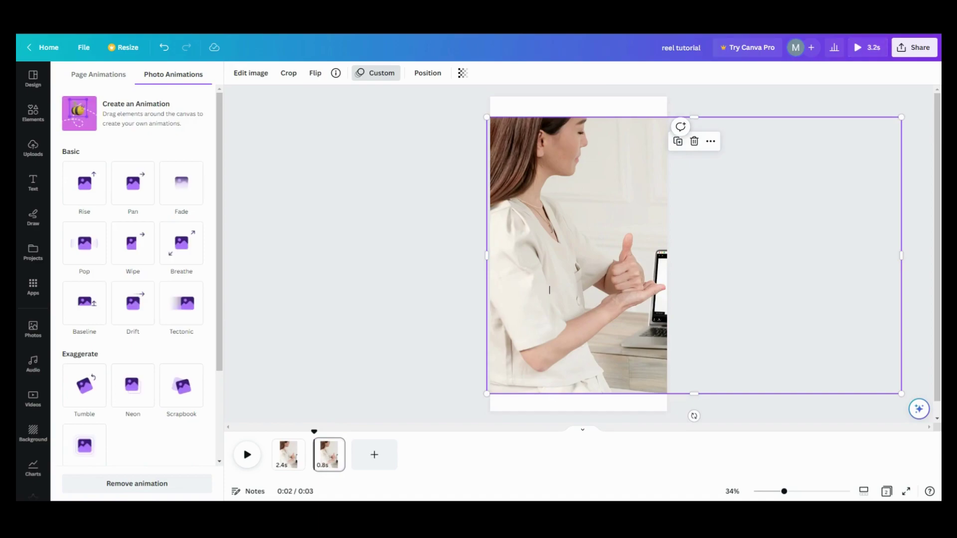
{"action": "left_click", "coordinate": [294, 463]}
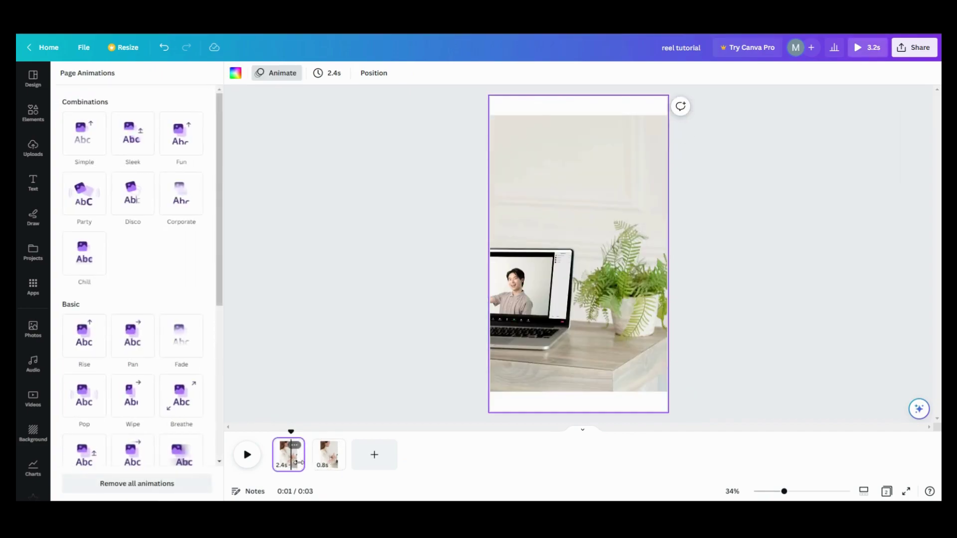
{"action": "left_click", "coordinate": [298, 459]}
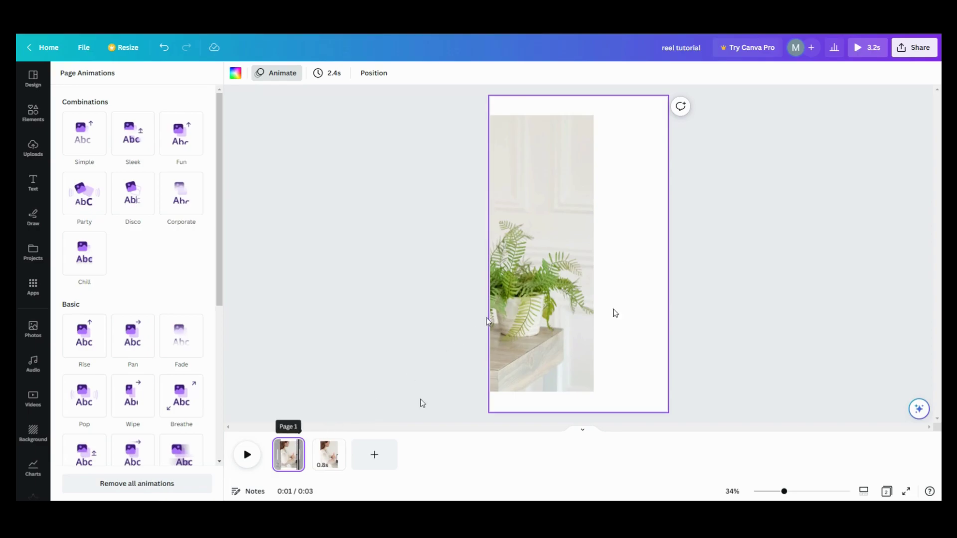
{"action": "left_click", "coordinate": [534, 331]}
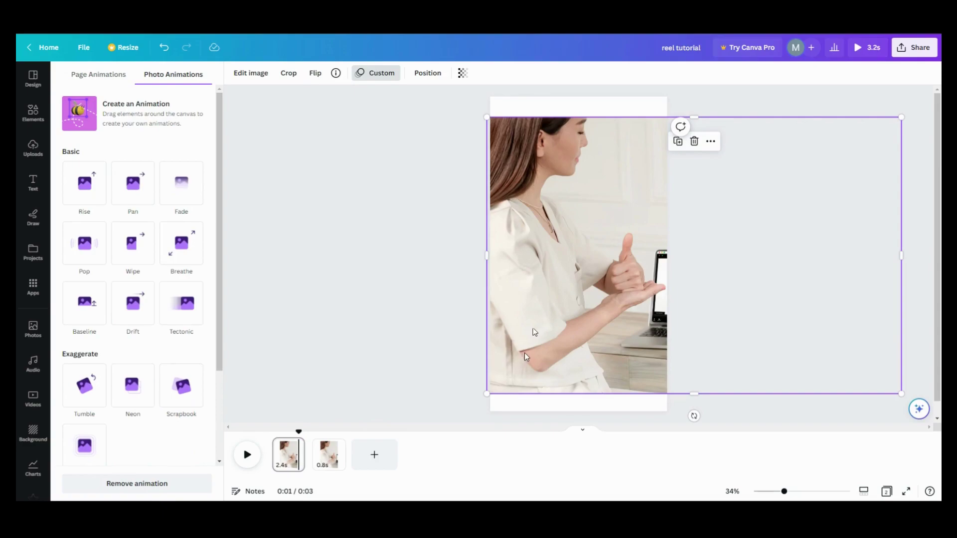
{"action": "left_click", "coordinate": [247, 455]}
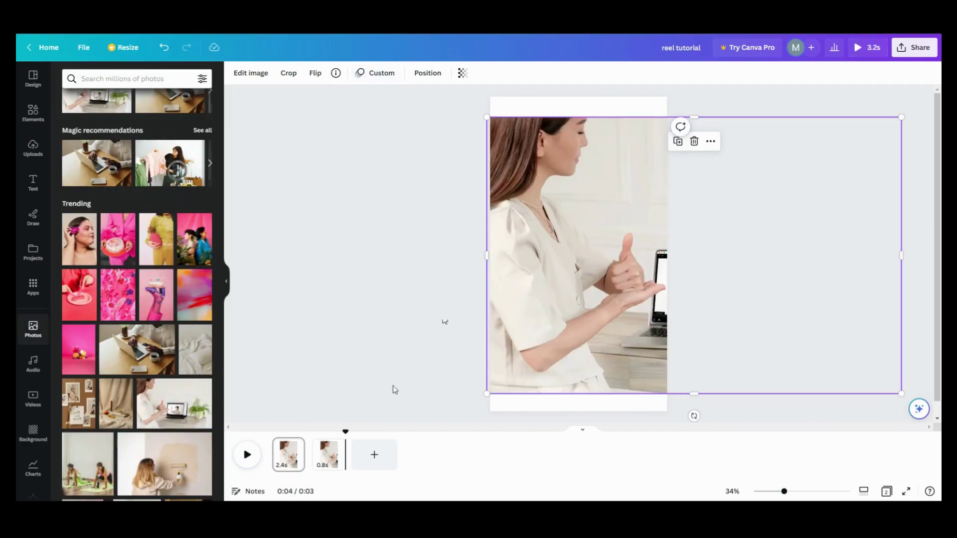
Delete the 0.8-second second page and add a new blank page after the first one
{"action": "left_click", "coordinate": [334, 446]}
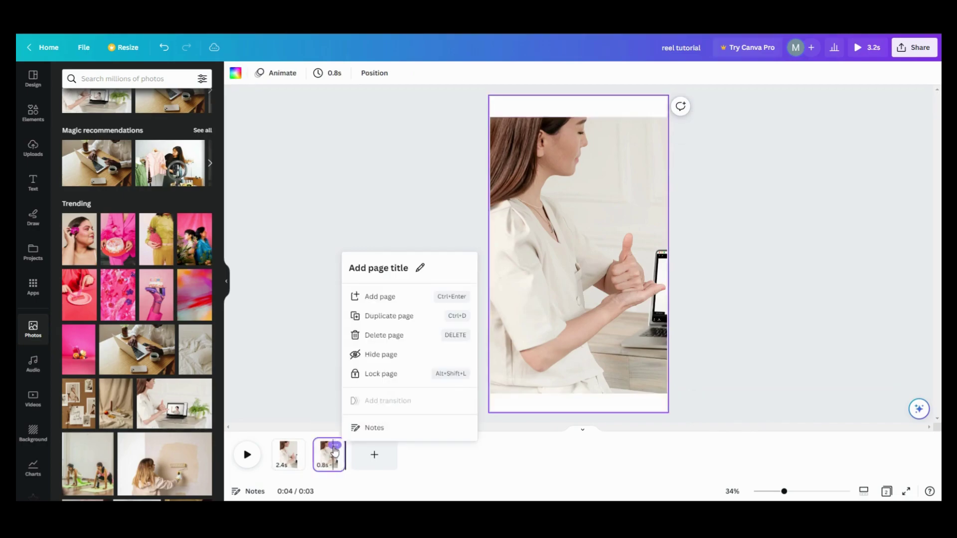
{"action": "left_click", "coordinate": [388, 341]}
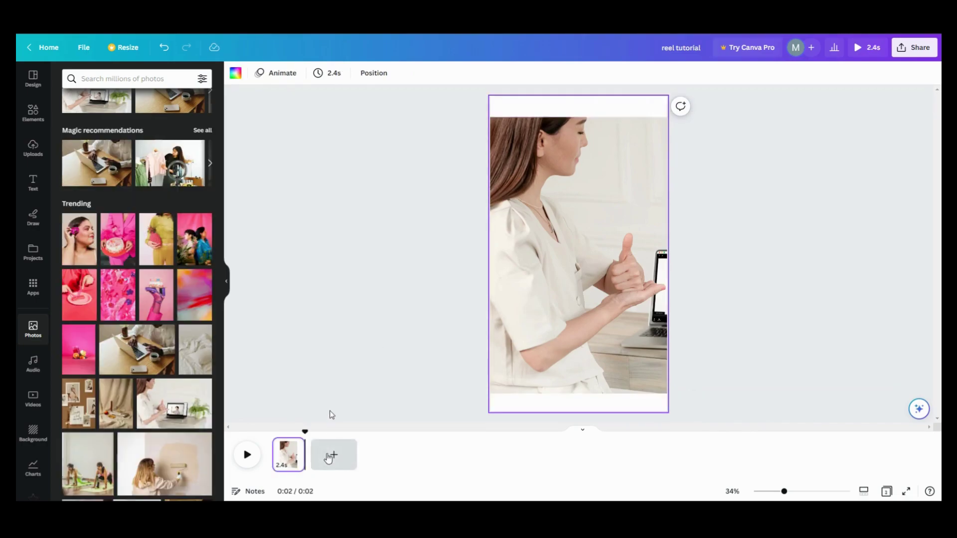
{"action": "left_click", "coordinate": [331, 454]}
Add the photo of the woman painting a wall to the blank page, enlarge it, and align its left edge with the page
{"action": "scroll", "coordinate": [165, 299], "scroll_direction": "down", "scroll_amount": 3}
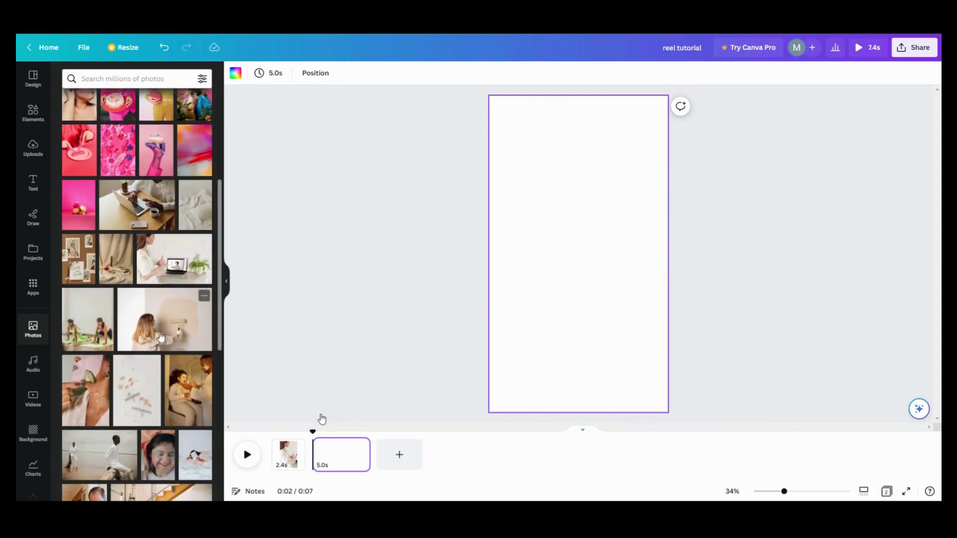
{"action": "left_click", "coordinate": [164, 319]}
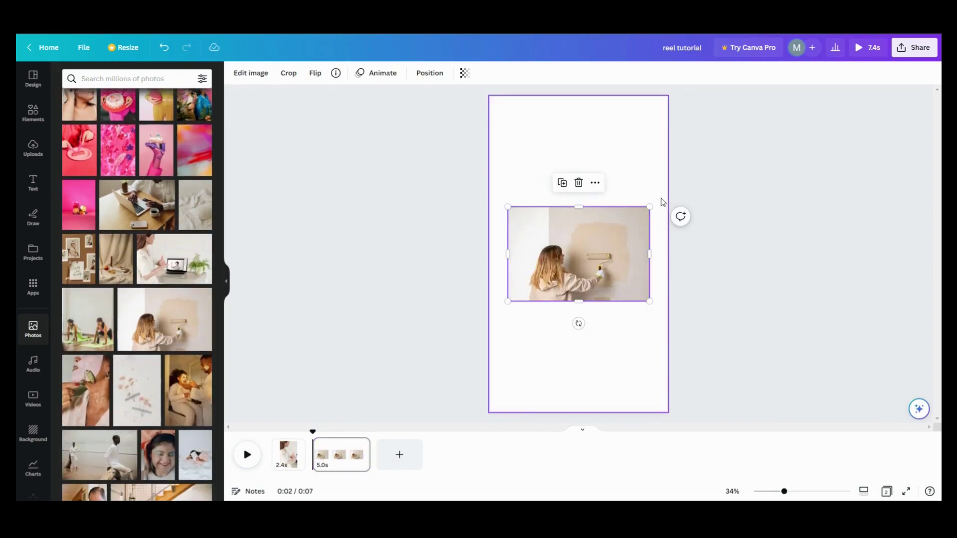
{"action": "left_click_drag", "start_coordinate": [649, 207], "coordinate": [777, 121]}
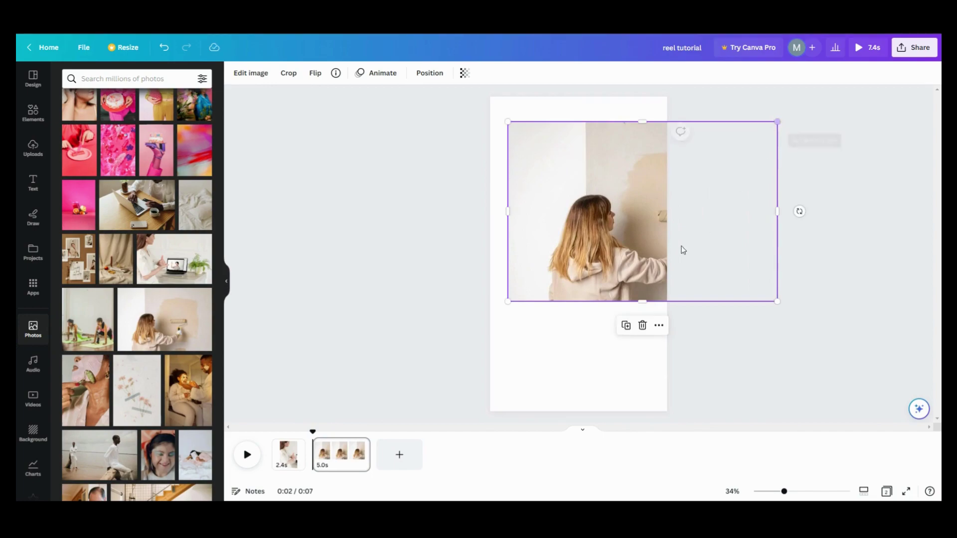
{"action": "left_click_drag", "start_coordinate": [508, 300], "coordinate": [441, 439]}
{"action": "left_click_drag", "start_coordinate": [535, 286], "coordinate": [626, 290]}
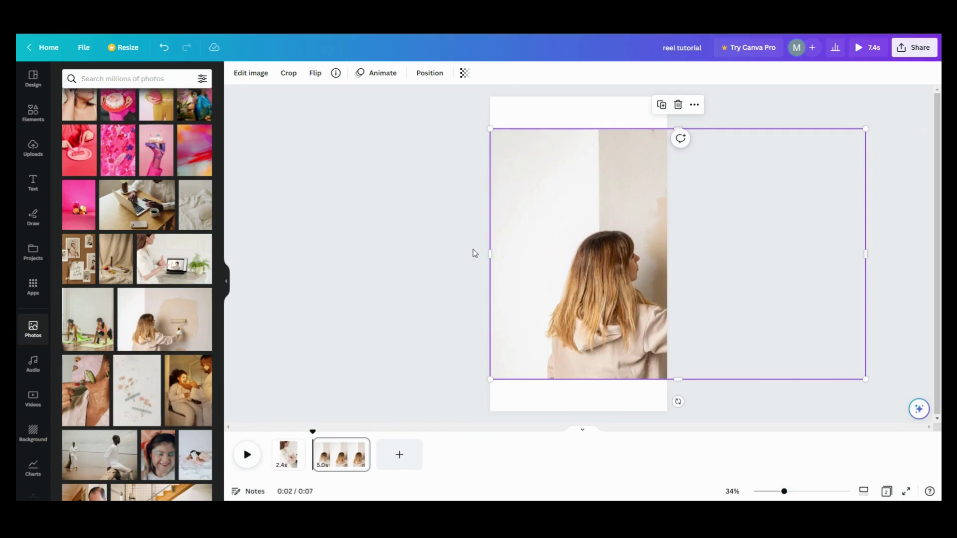
Create a custom leftward animation path for the painting photo, deleting the first attempt and redrawing it shorter
{"action": "left_click", "coordinate": [373, 73]}
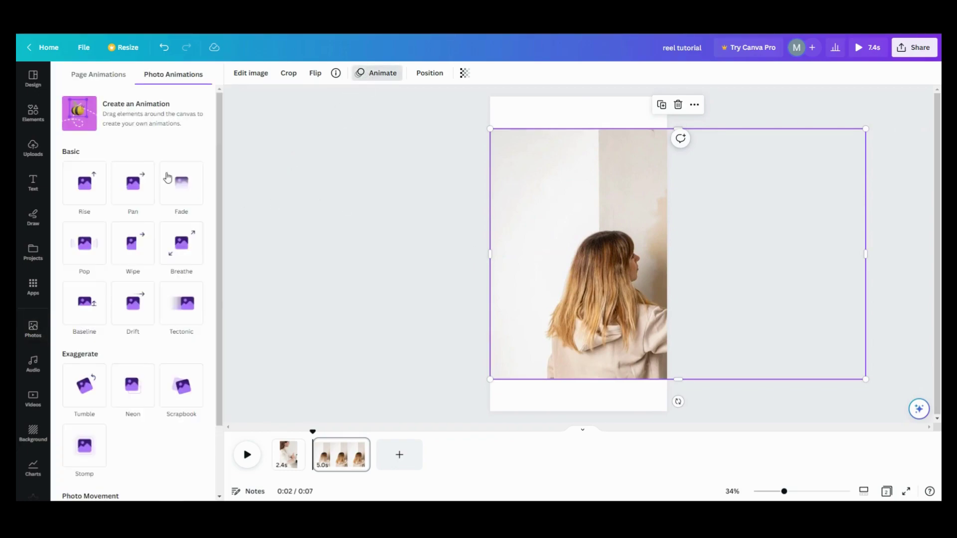
{"action": "left_click", "coordinate": [133, 124]}
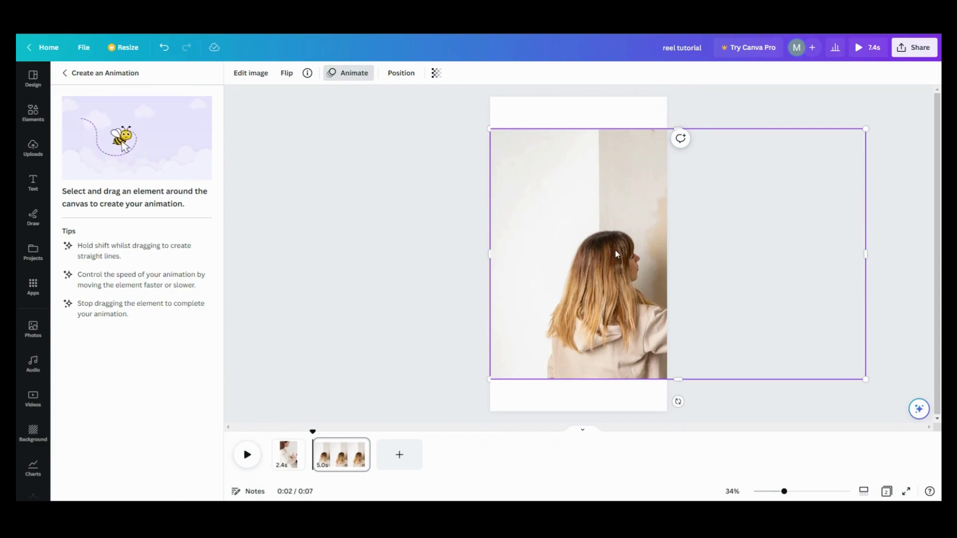
{"action": "mouse_move", "coordinate": [615, 250]}
{"action": "left_mouse_down"}
{"action": "mouse_move", "coordinate": [536, 239]}
{"action": "mouse_move", "coordinate": [354, 254]}
{"action": "left_mouse_up"}
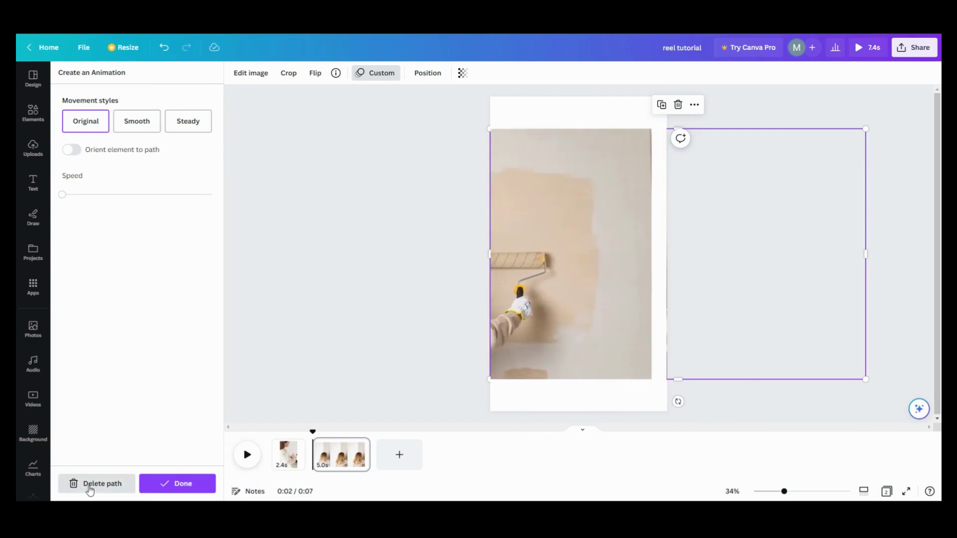
{"action": "left_click", "coordinate": [90, 488]}
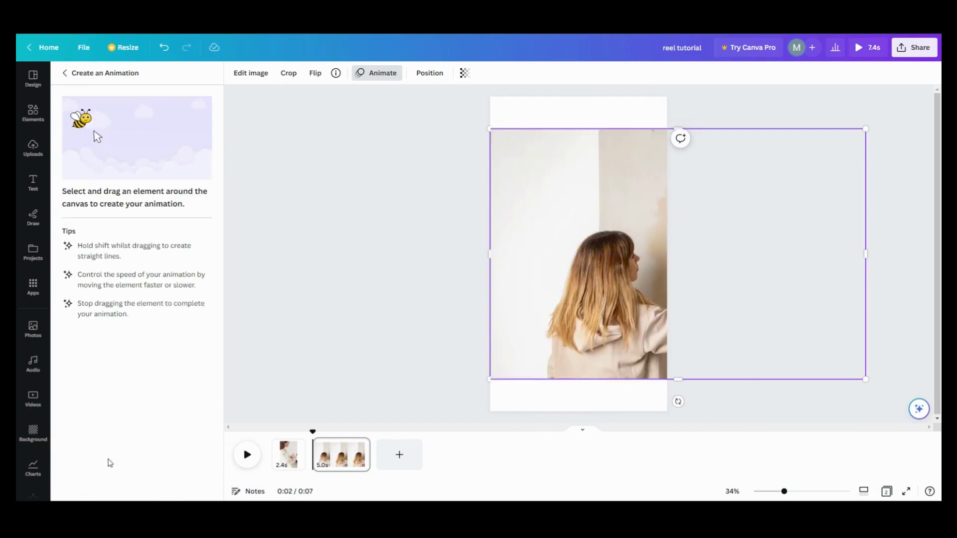
{"action": "mouse_move", "coordinate": [595, 325]}
{"action": "left_mouse_down"}
{"action": "mouse_move", "coordinate": [382, 322]}
{"action": "mouse_move", "coordinate": [392, 319]}
{"action": "left_mouse_up"}
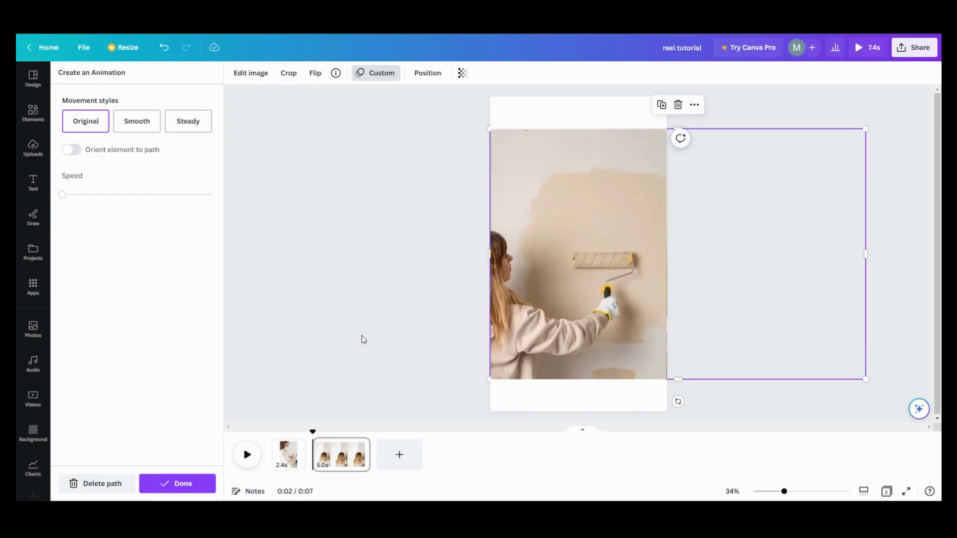